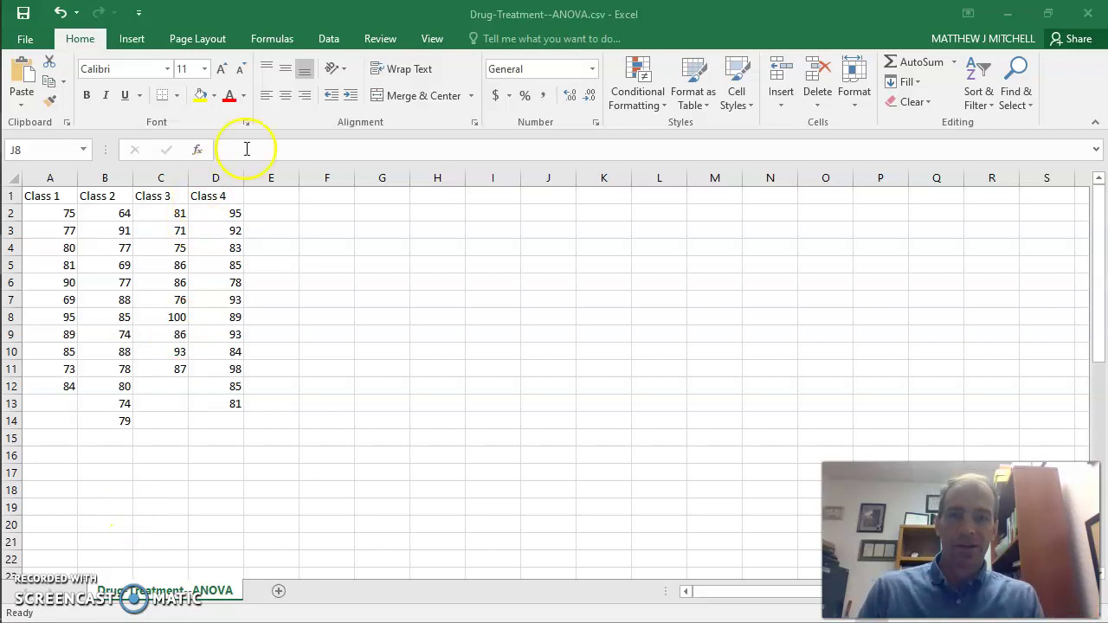
Enter the headings CLASS in F1 and SCORE in G1
left_click(329, 15)
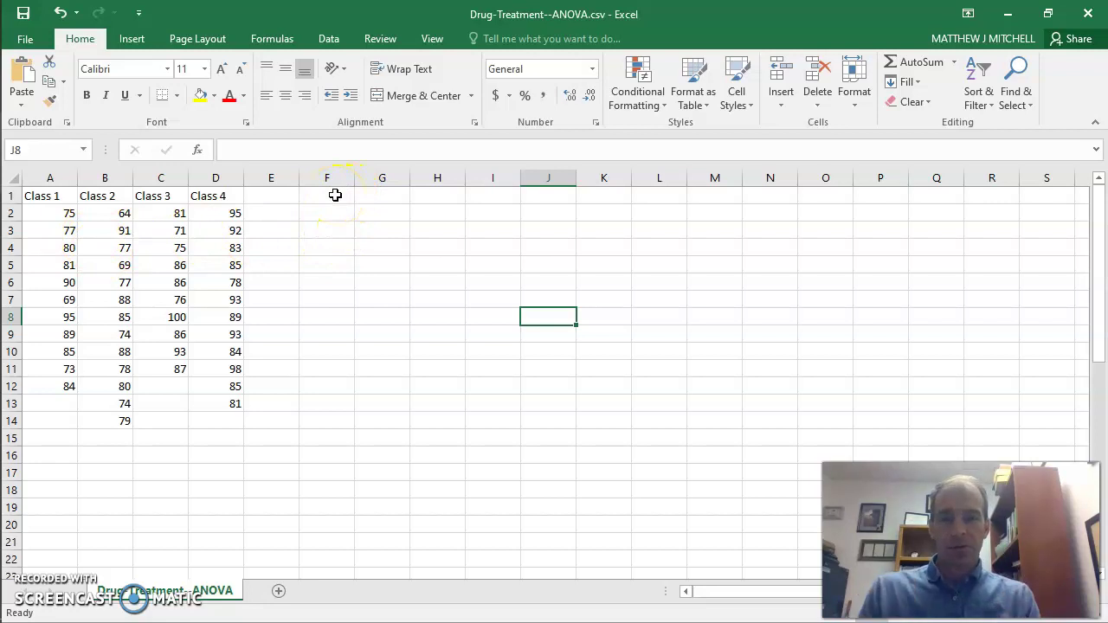
left_click(336, 195)
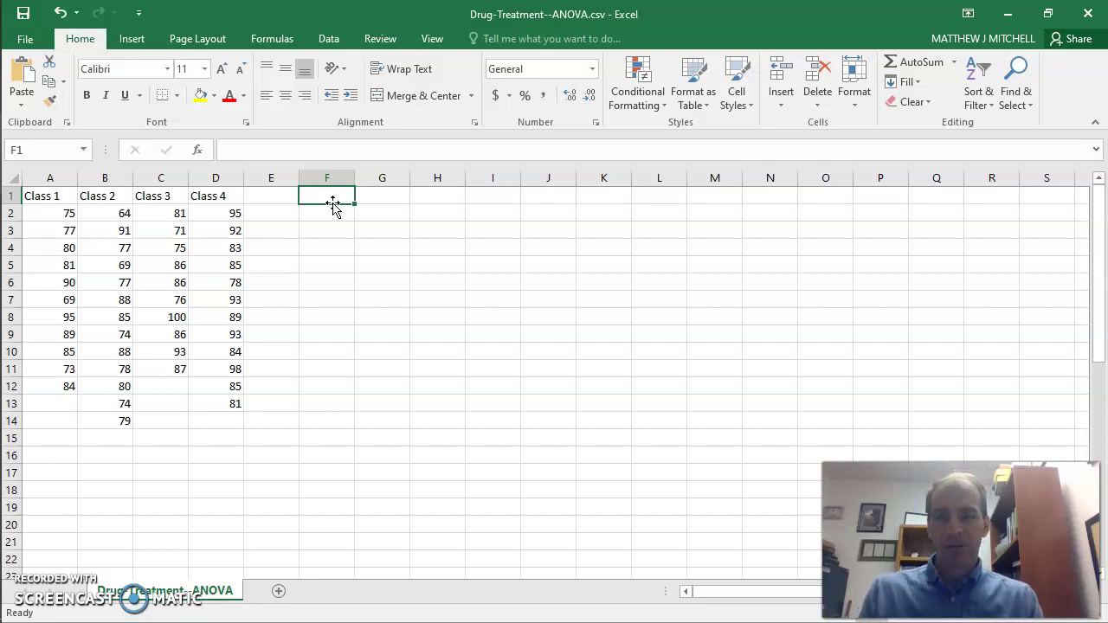
type("CLASS")
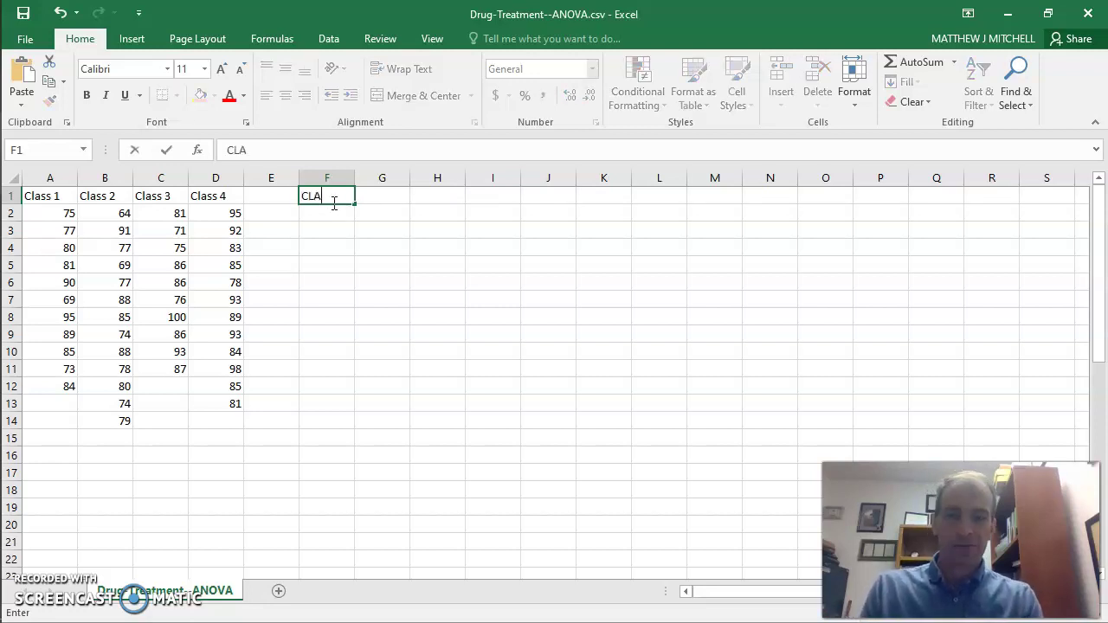
left_click(386, 197)
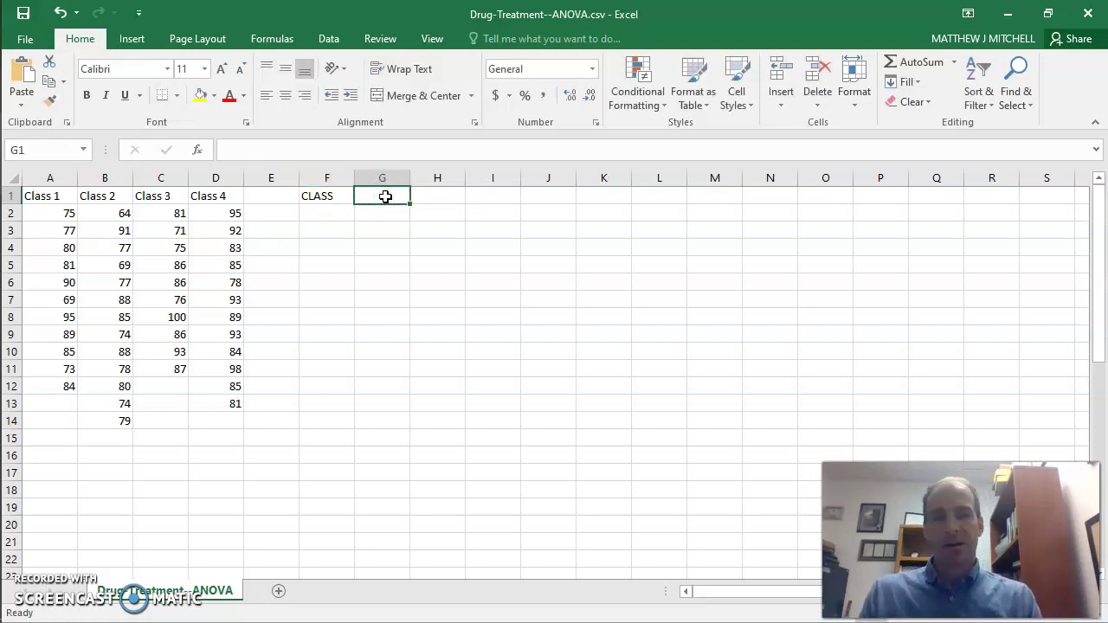
type("SCORE")
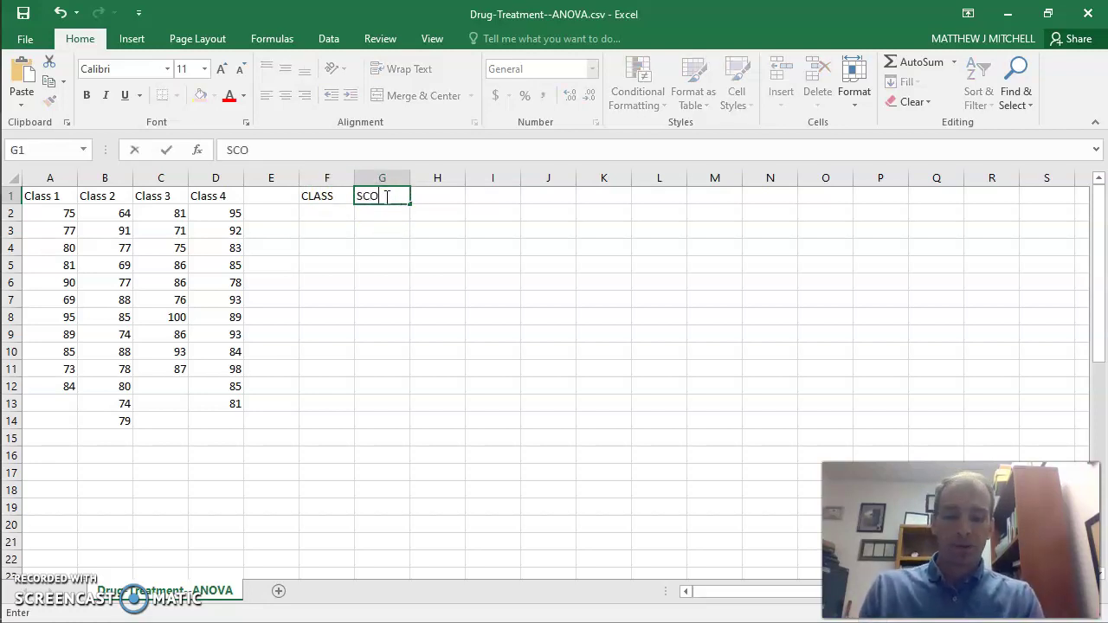
left_click(334, 216)
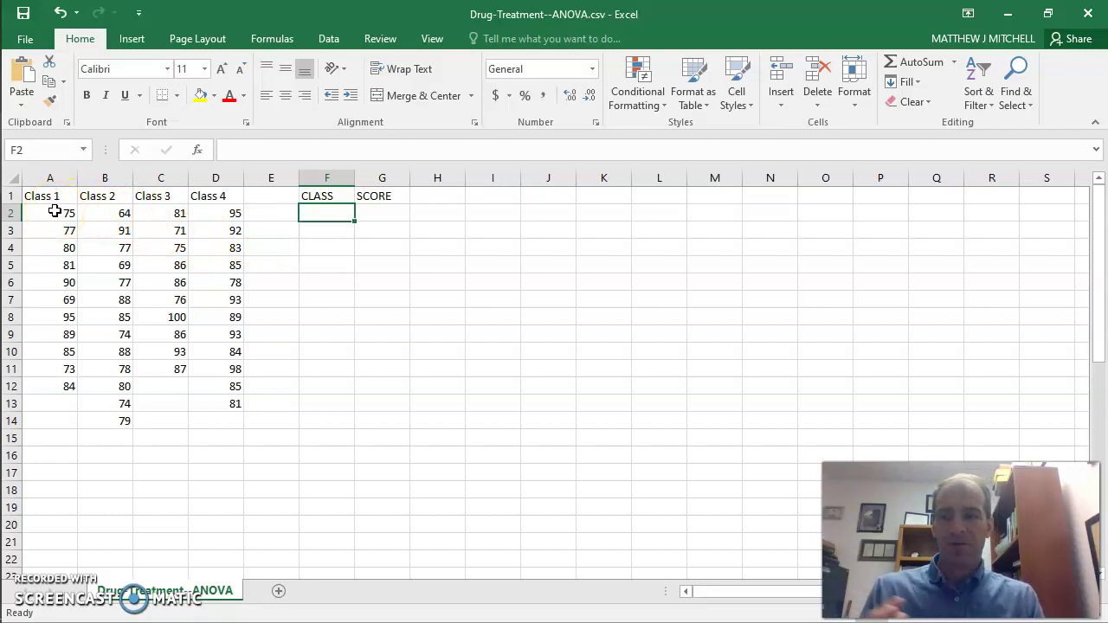
Copy the Class 1 scores from column A into the SCORE column starting at G2
left_click_drag(54, 211, 51, 389)
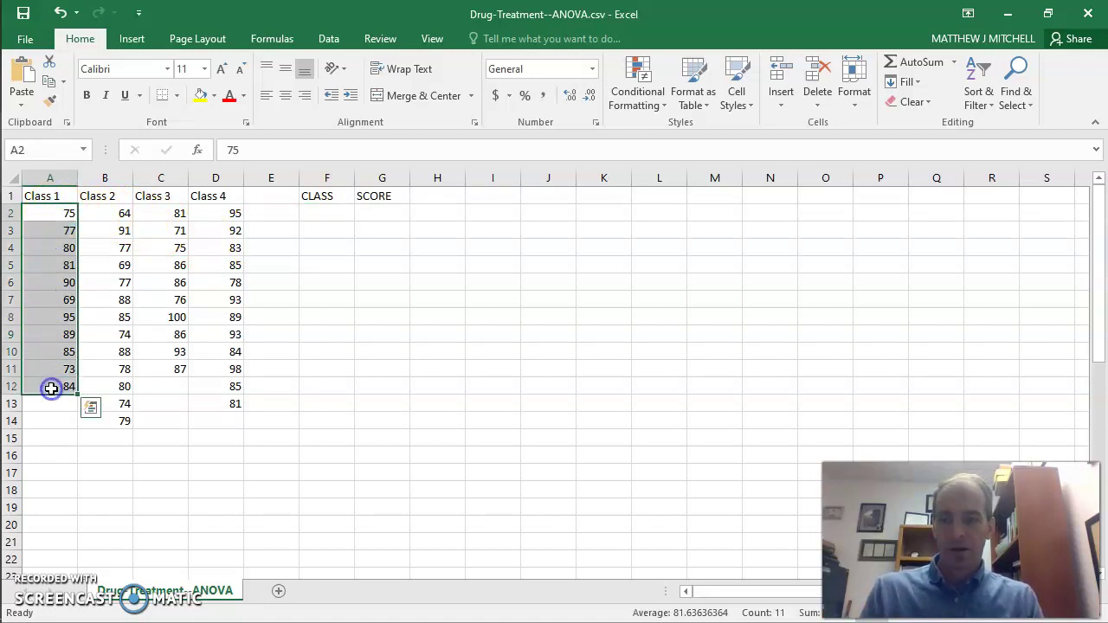
key("ctrl+c")
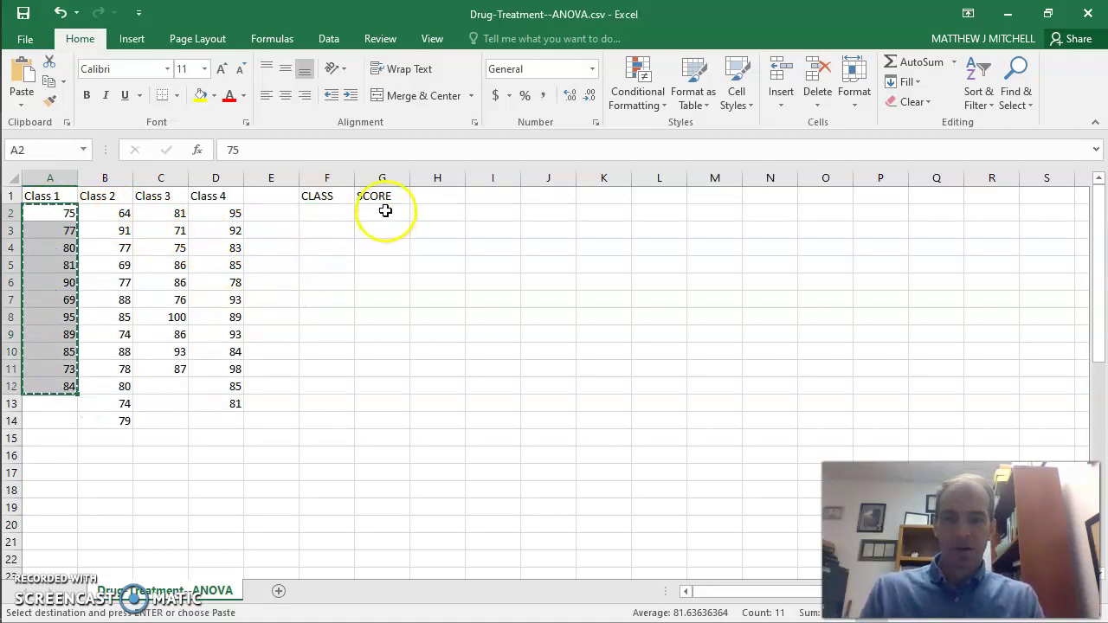
left_click(385, 212)
key("ctrl+v")
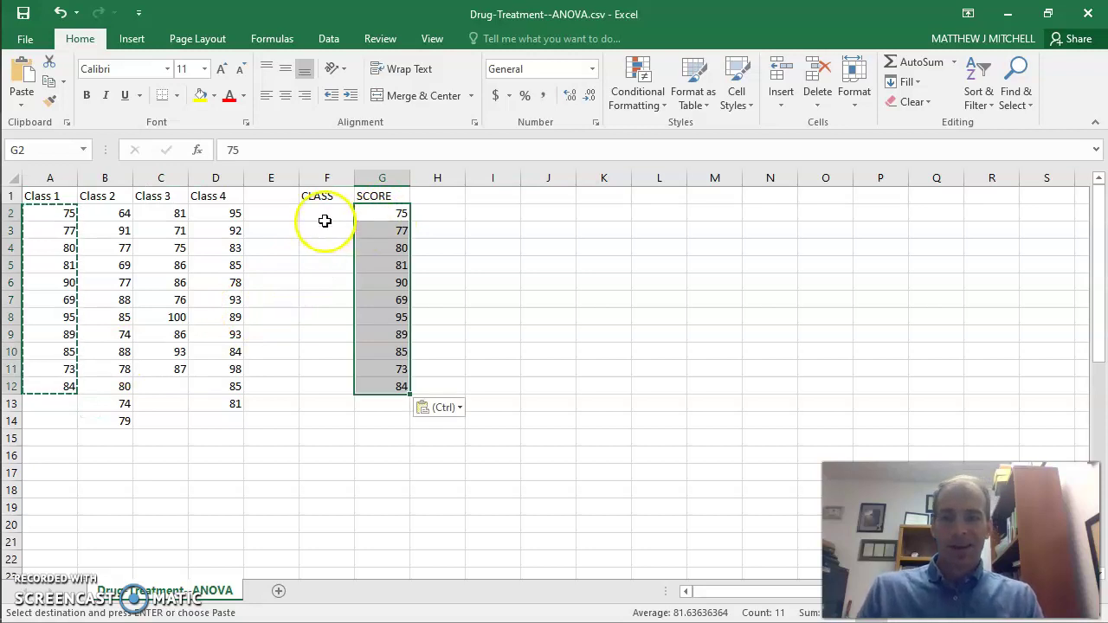
Label each Class 1 score with class number 1 in the CLASS column
left_click(329, 210)
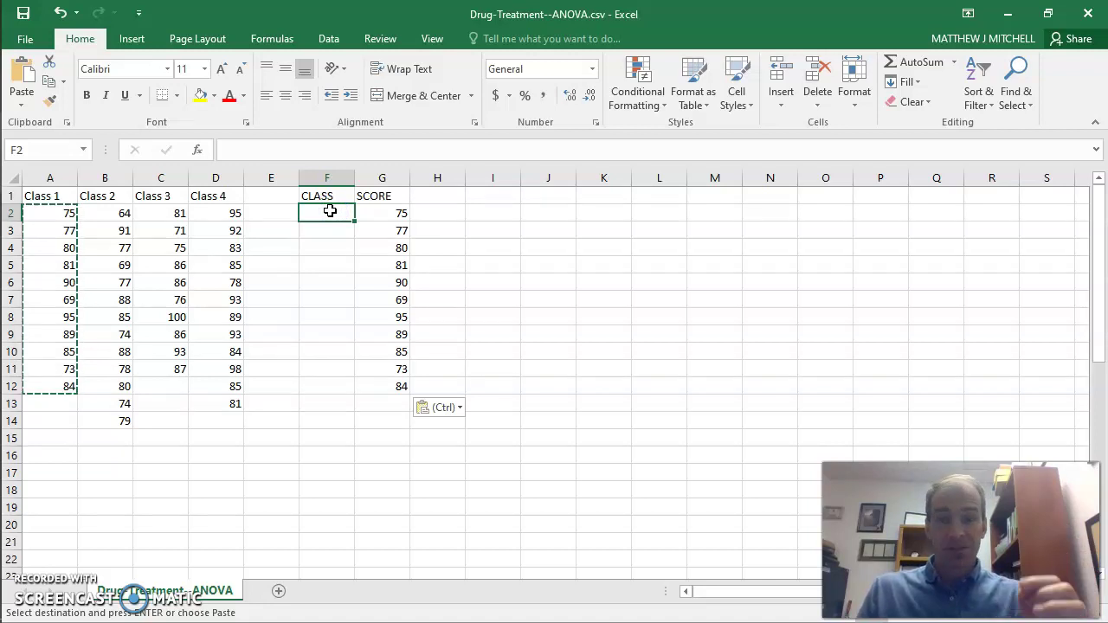
type("1")
key("Return")
type("1")
key("Return")
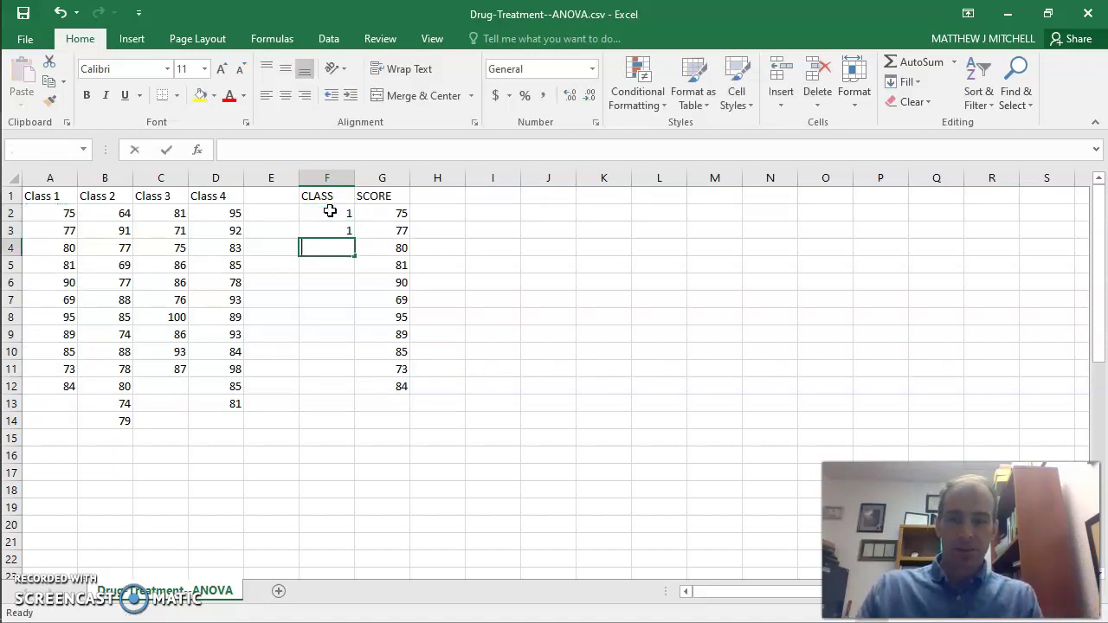
type("1")
key("Return")
type("11")
key("Return")
key("1")
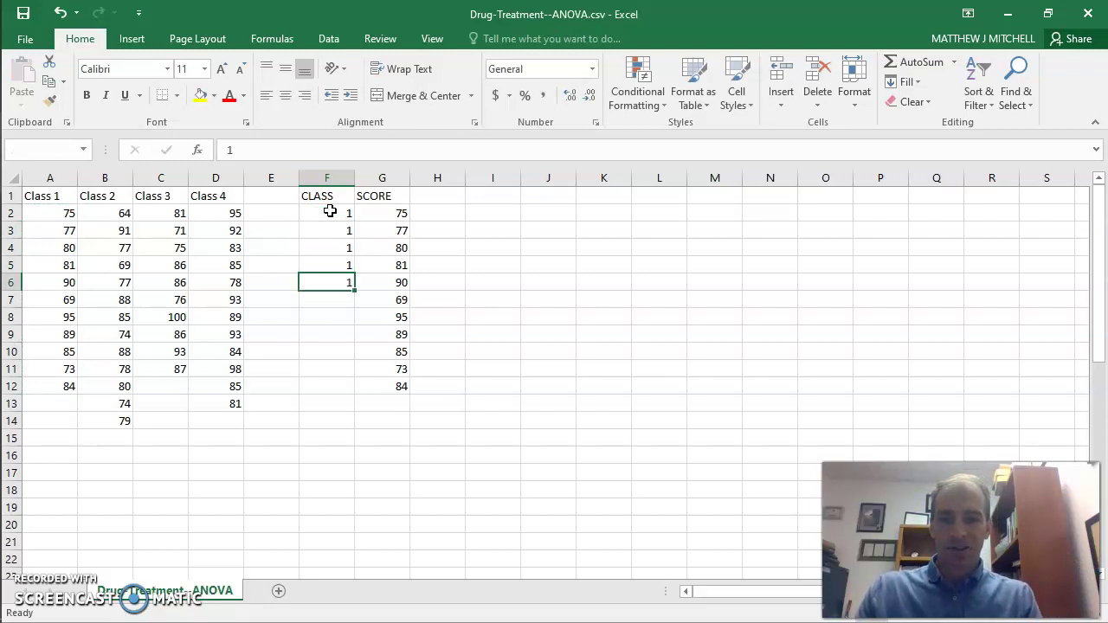
key("Return")
key("1")
key("Return")
key("1")
key("Return")
key("1")
key("Return")
key("1")
key("Return")
key("1")
key("Return")
key("1")
key("Return")
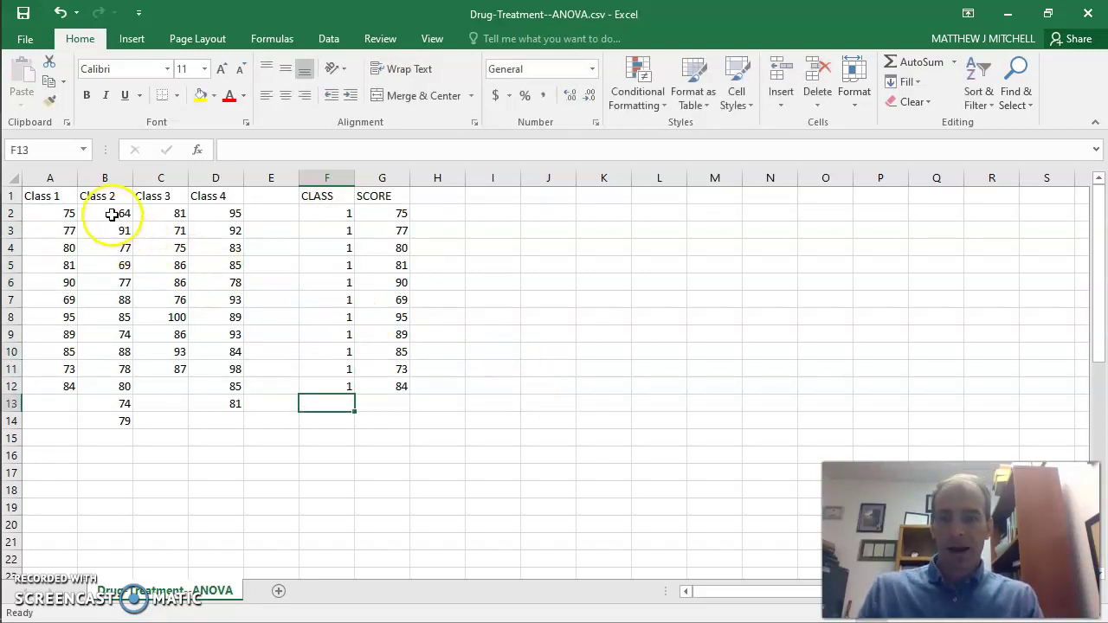
Stack the Class 2 scores into SCORE from G13, labelled 2 in CLASS
left_click_drag(112, 216, 115, 419)
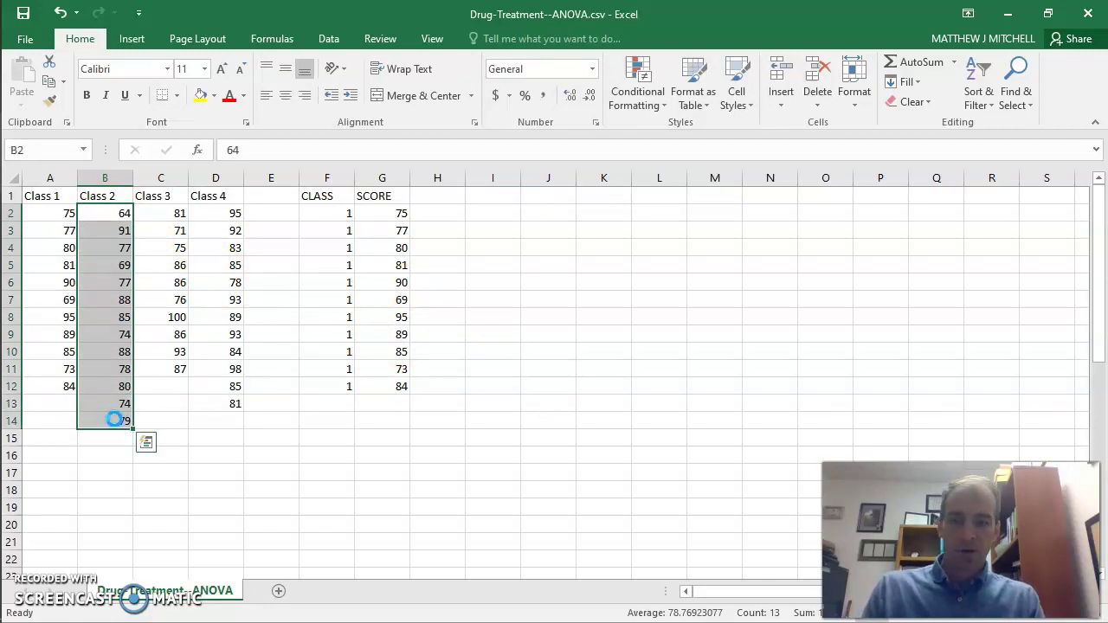
key("ctrl+c")
left_click(390, 405)
key("ctrl+v")
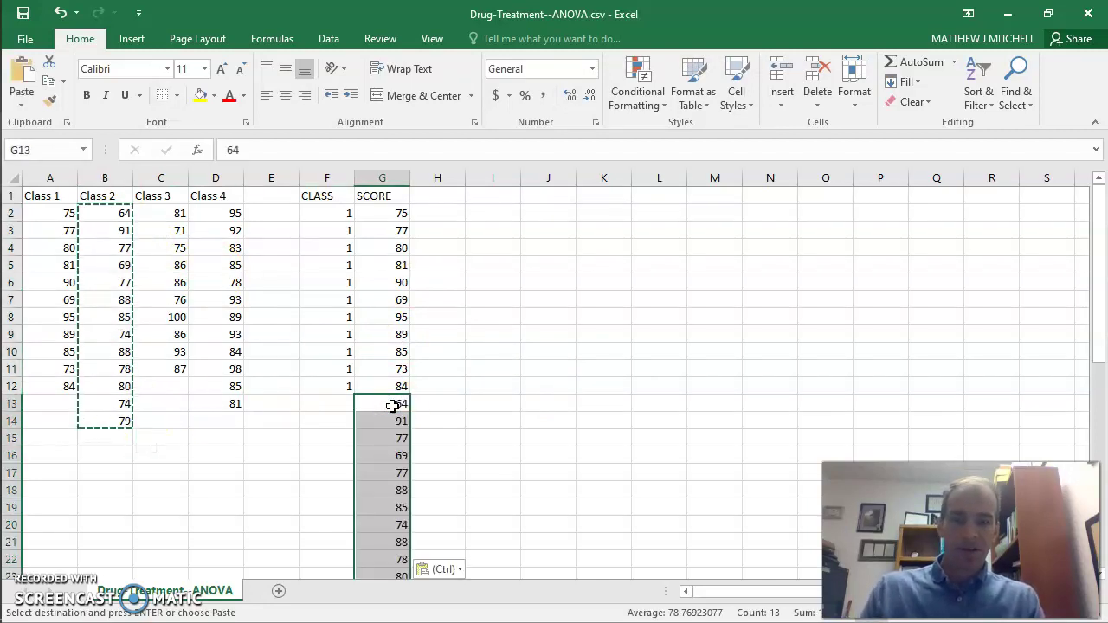
left_click(335, 404)
type("2")
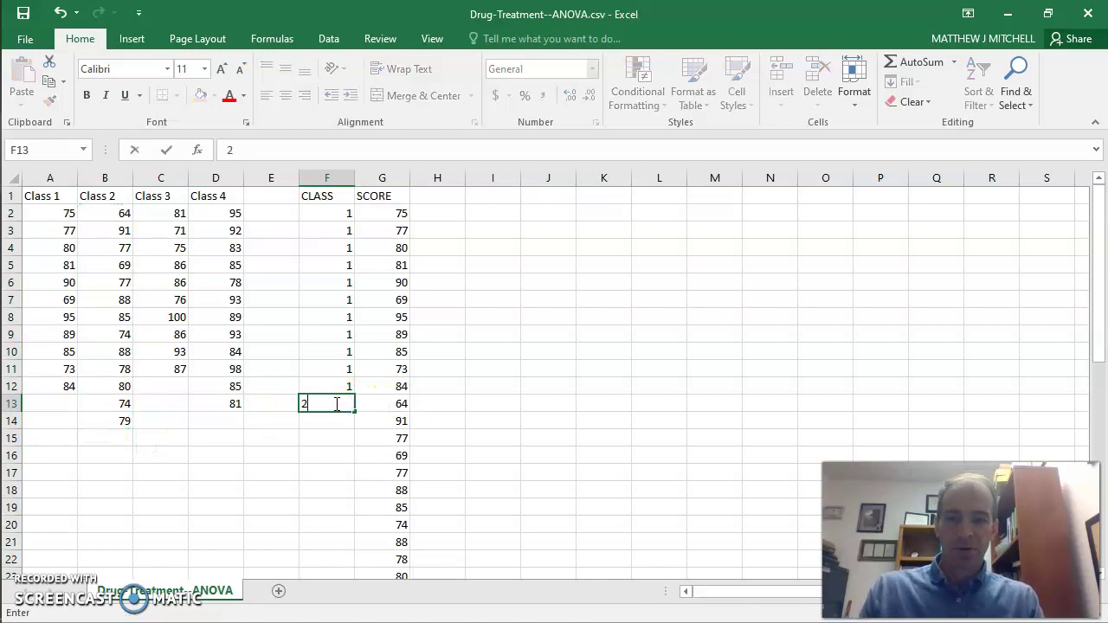
left_click_drag(1101, 291, 1099, 316)
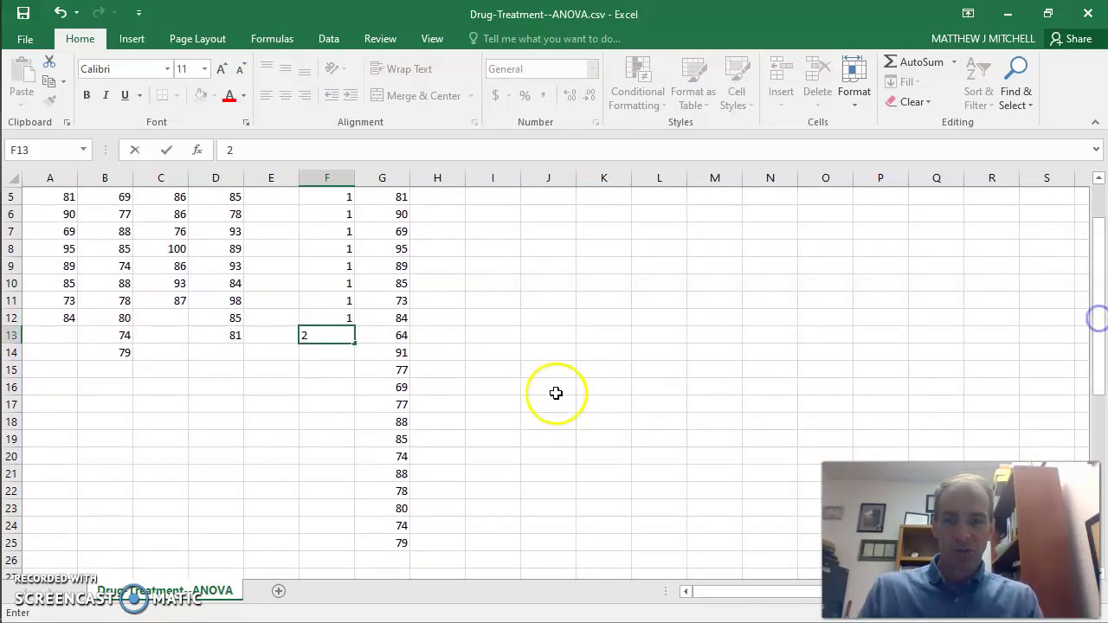
left_click_drag(354, 342, 352, 542)
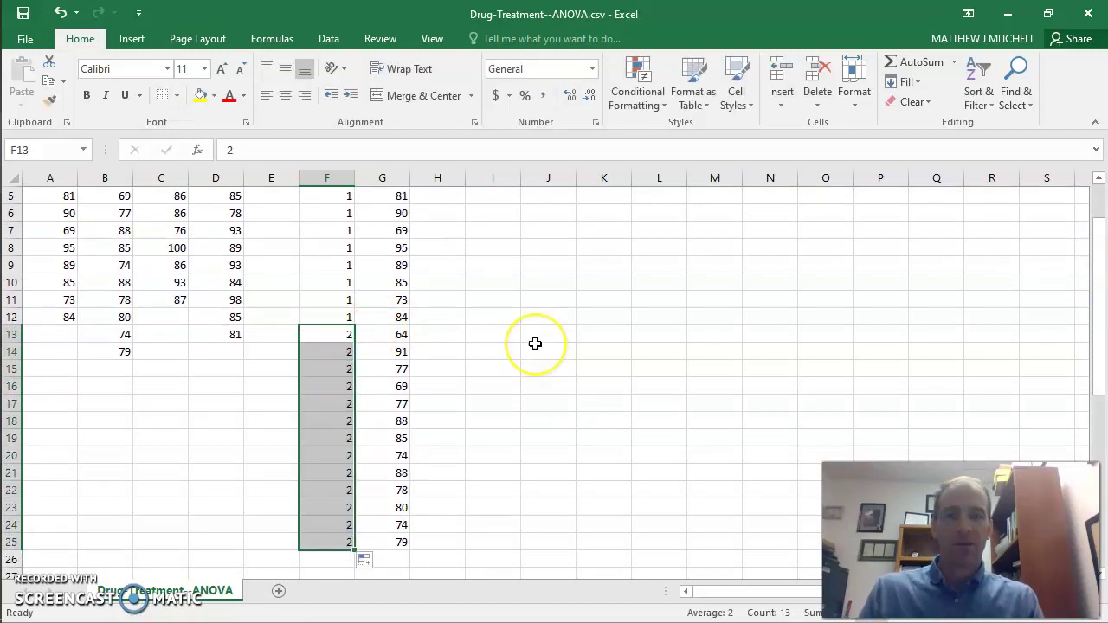
left_click(405, 562)
Stack the Class 3 scores into SCORE from G26, labelled 3 down to F35
left_click_drag(174, 299, 166, 218)
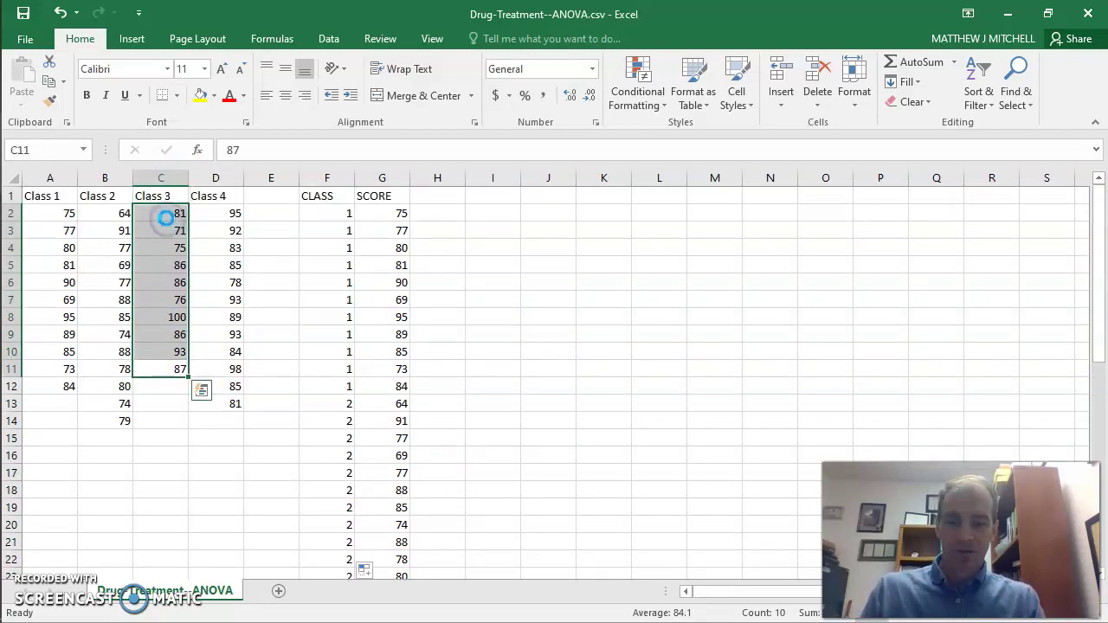
key("ctrl+c")
left_click(1099, 423)
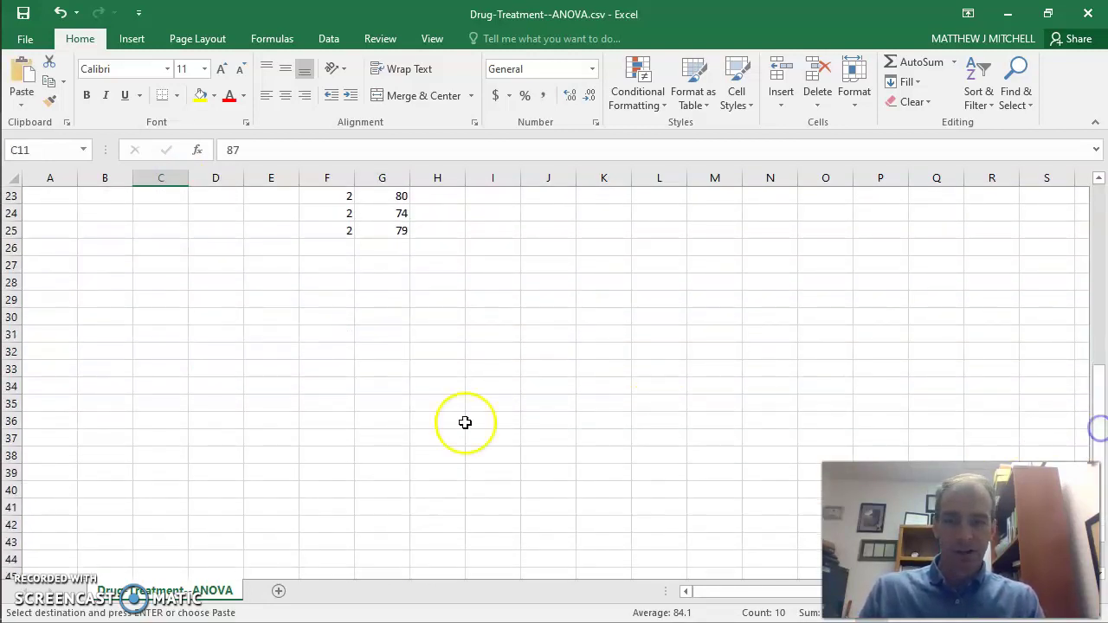
left_click(389, 245)
key("ctrl+v")
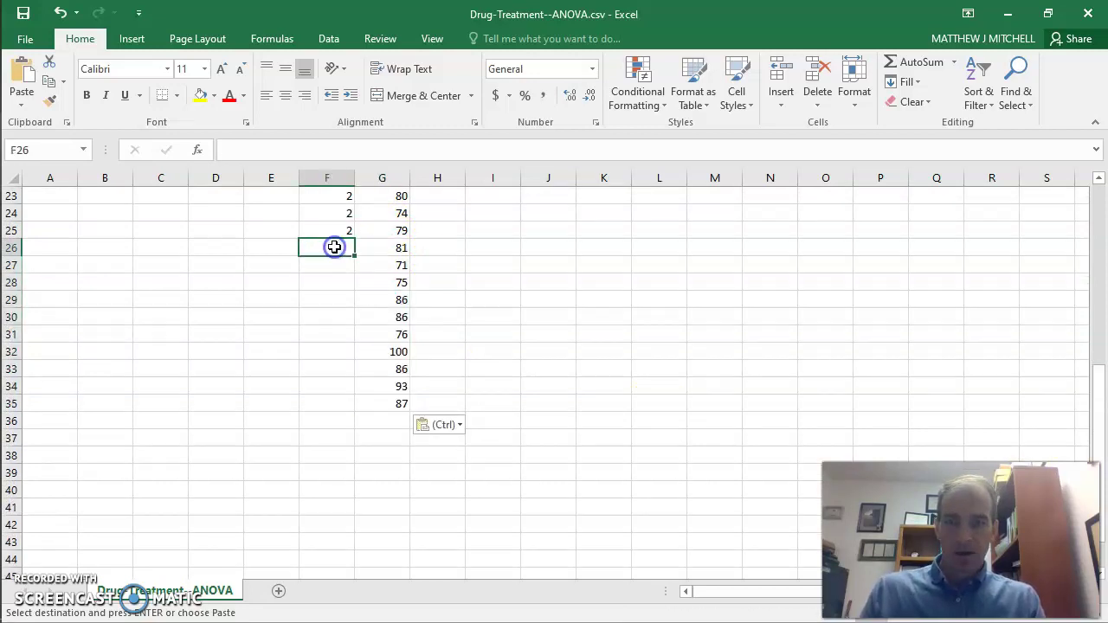
left_click(334, 247)
type("3")
left_click_drag(352, 257, 349, 411)
left_click(1094, 233)
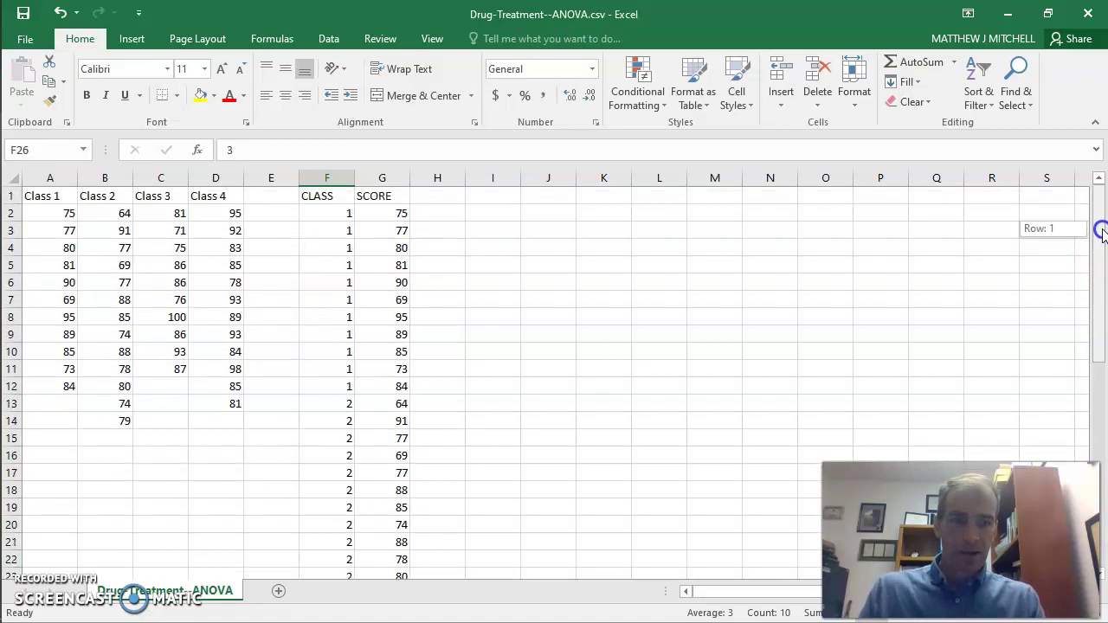
Stack the Class 4 scores from D2:D13 into G36, labelled 4 down to F47
left_click_drag(233, 213, 228, 403)
key("ctrl+c")
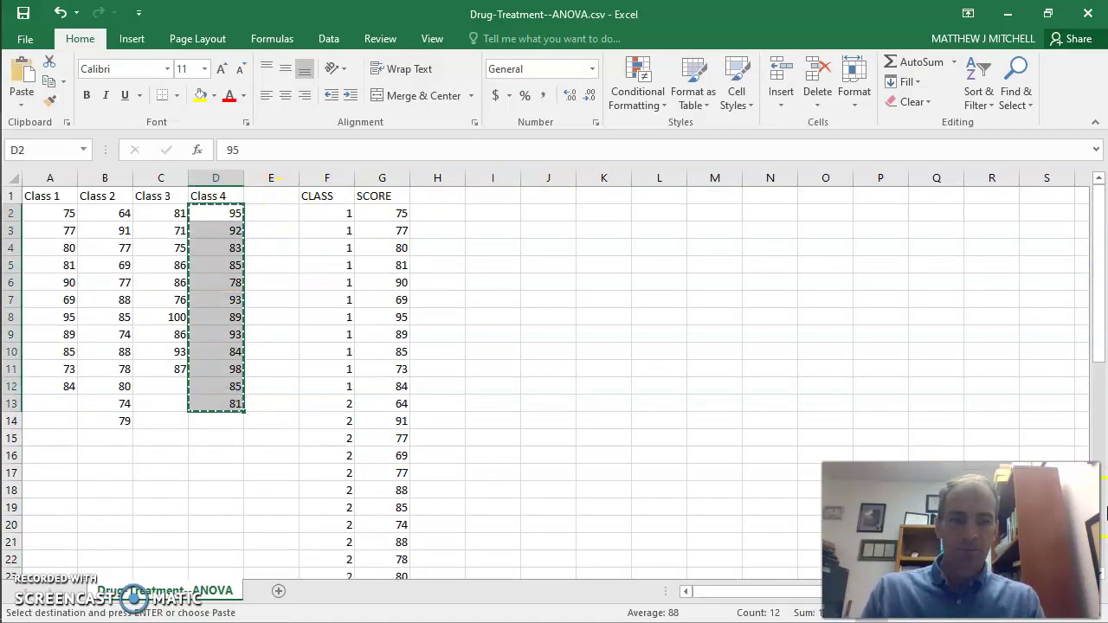
left_click(1096, 439)
left_click(399, 422)
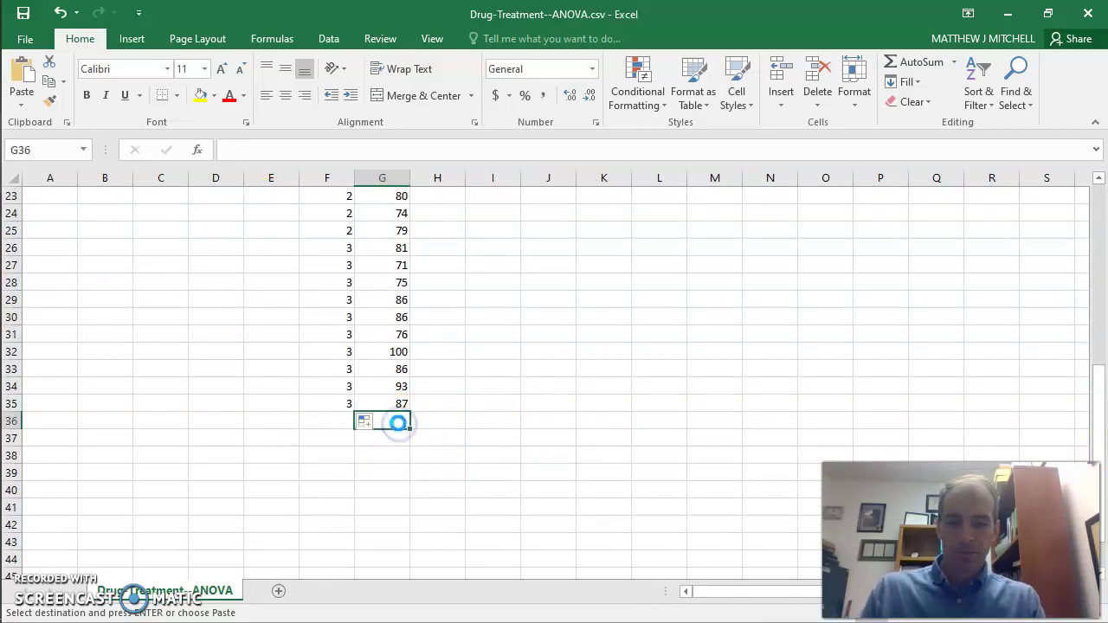
key("ctrl+v")
left_click(332, 421)
type("4")
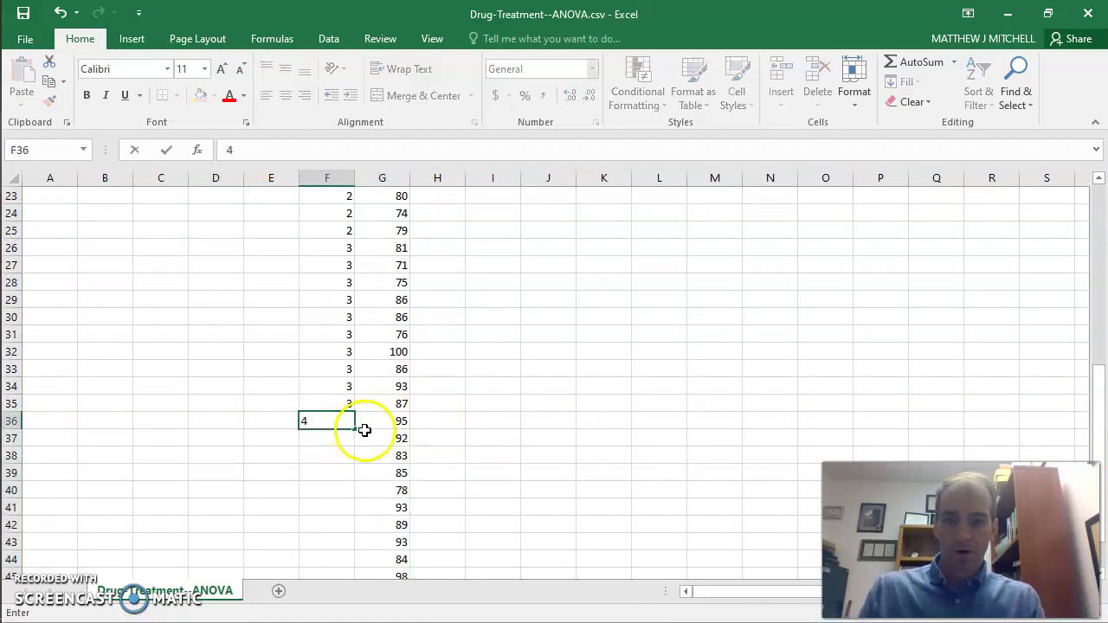
left_click_drag(354, 431, 349, 544)
left_click(470, 317)
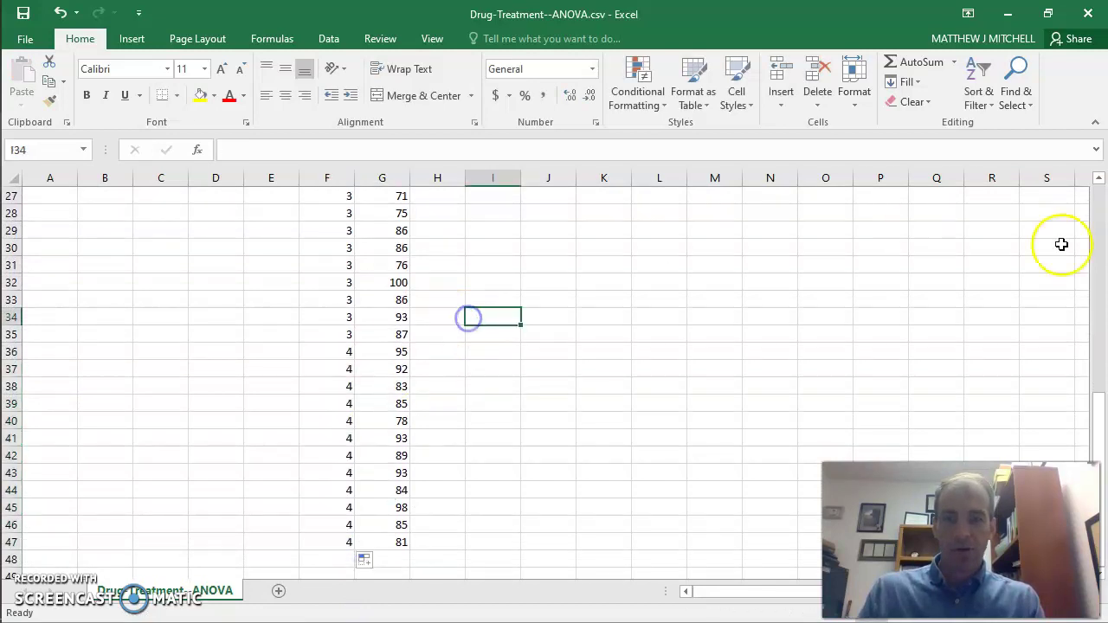
Delete the original Class 1–4 columns A through E
left_click(1100, 212)
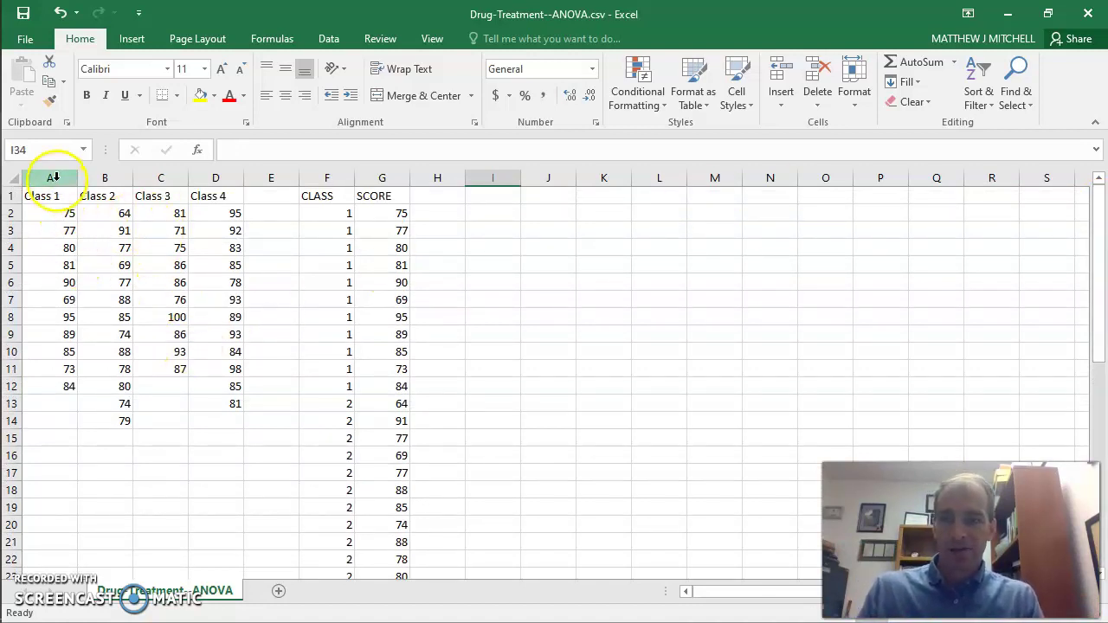
left_click_drag(51, 176, 270, 175)
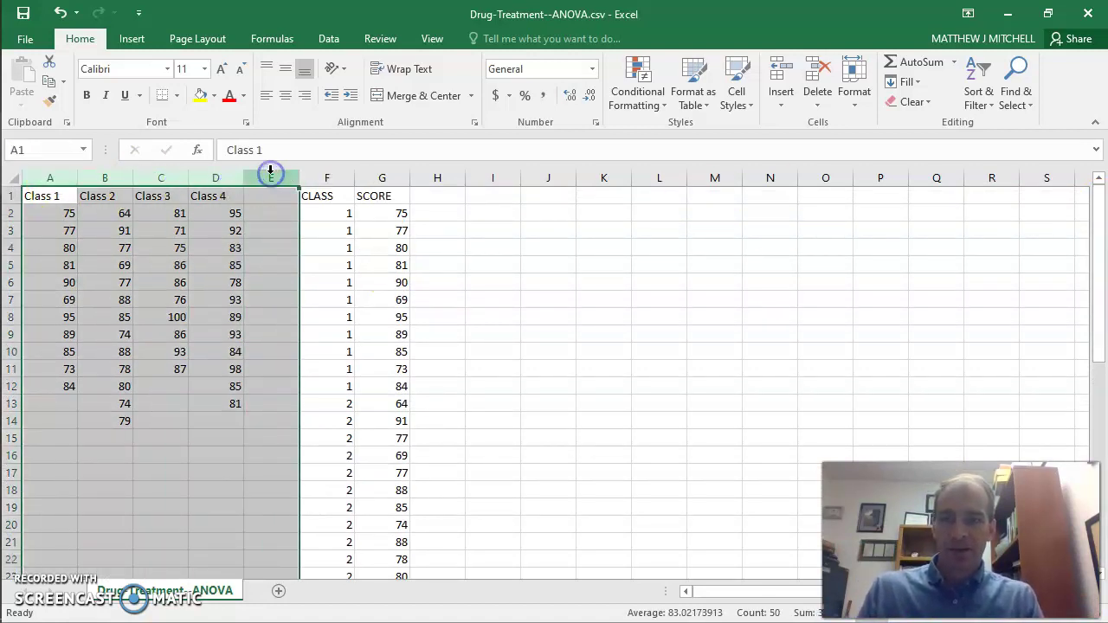
right_click(270, 176)
left_click(326, 316)
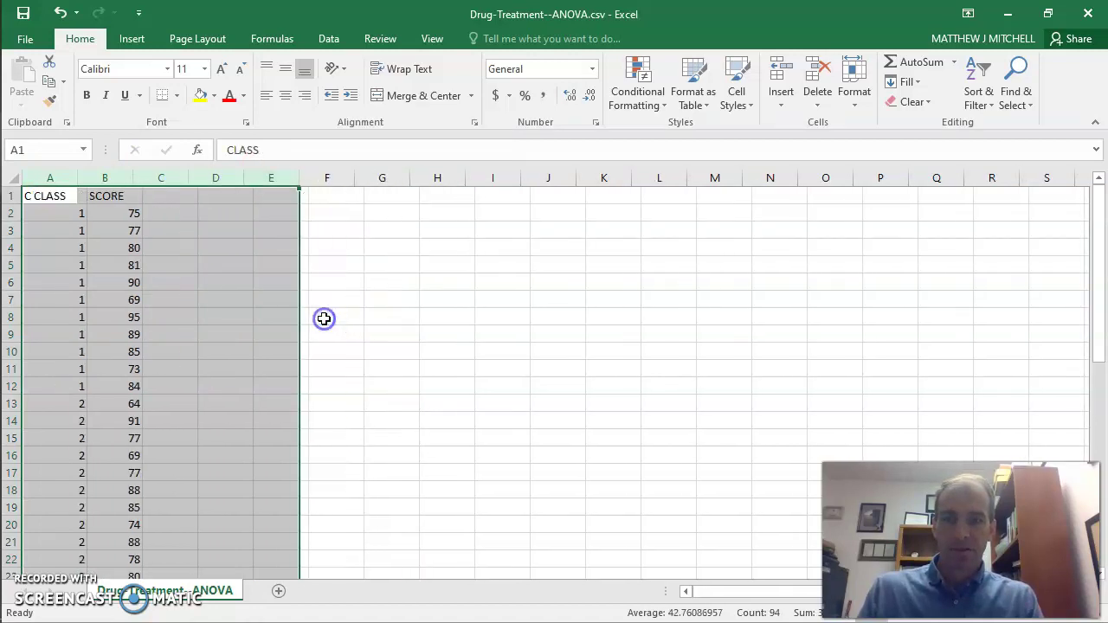
left_click(376, 236)
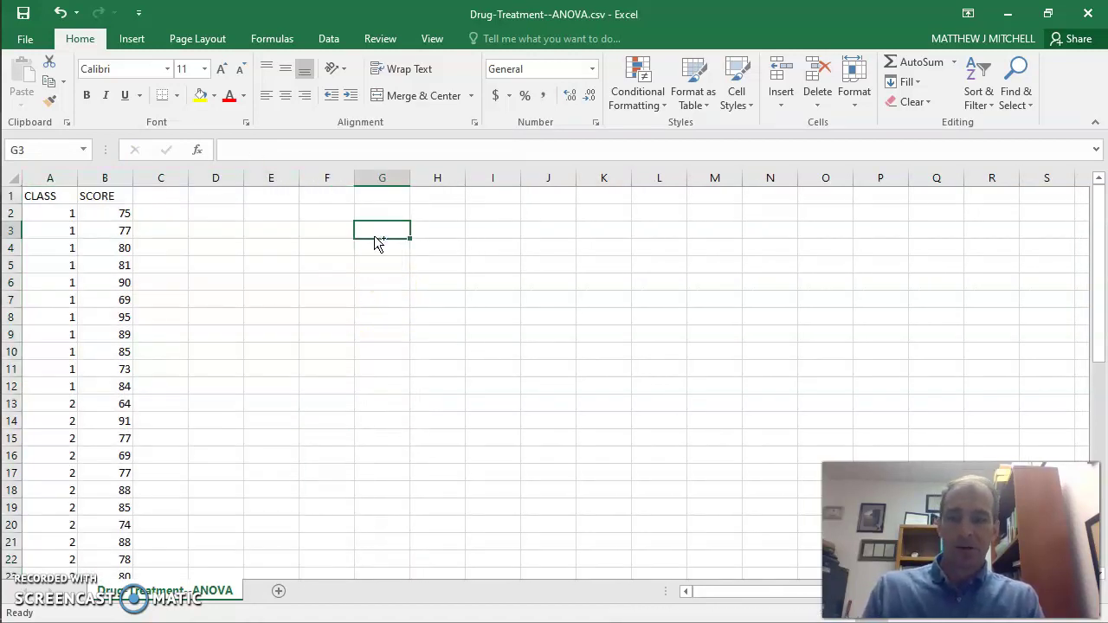
Save the sheet, keeping CSV format, and switch to JASP
key("ctrl+s")
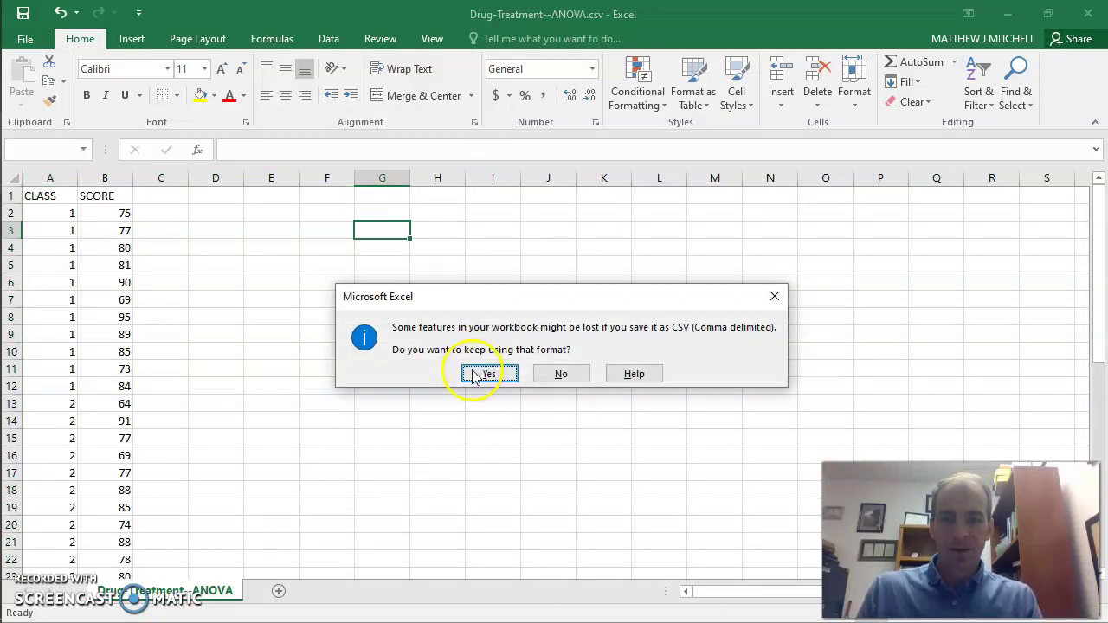
left_click(475, 381)
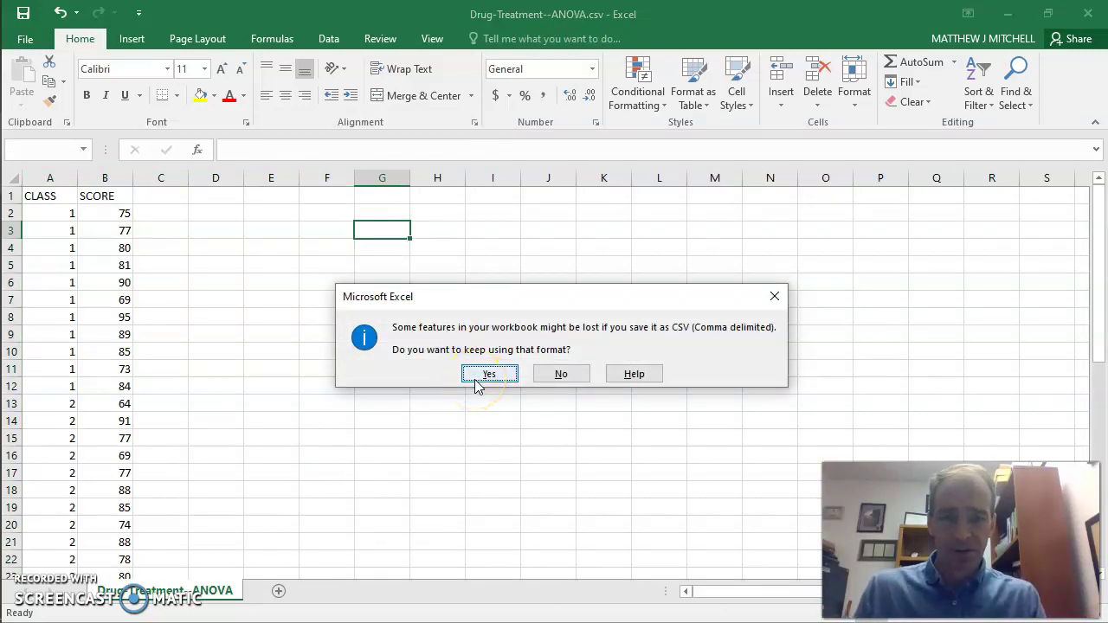
left_click(475, 381)
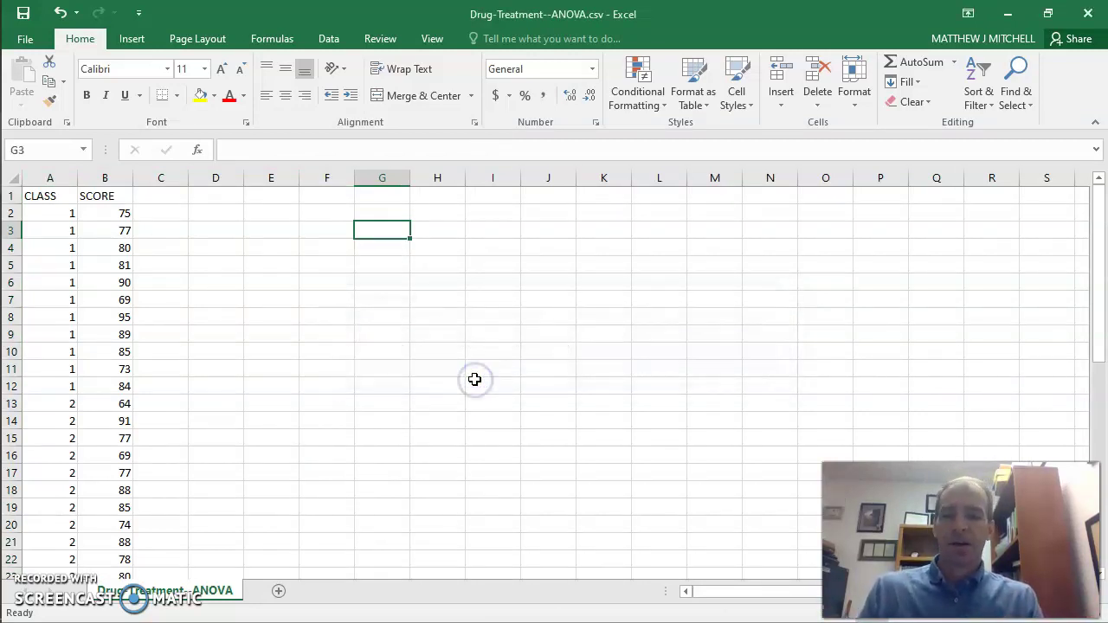
left_click(420, 300)
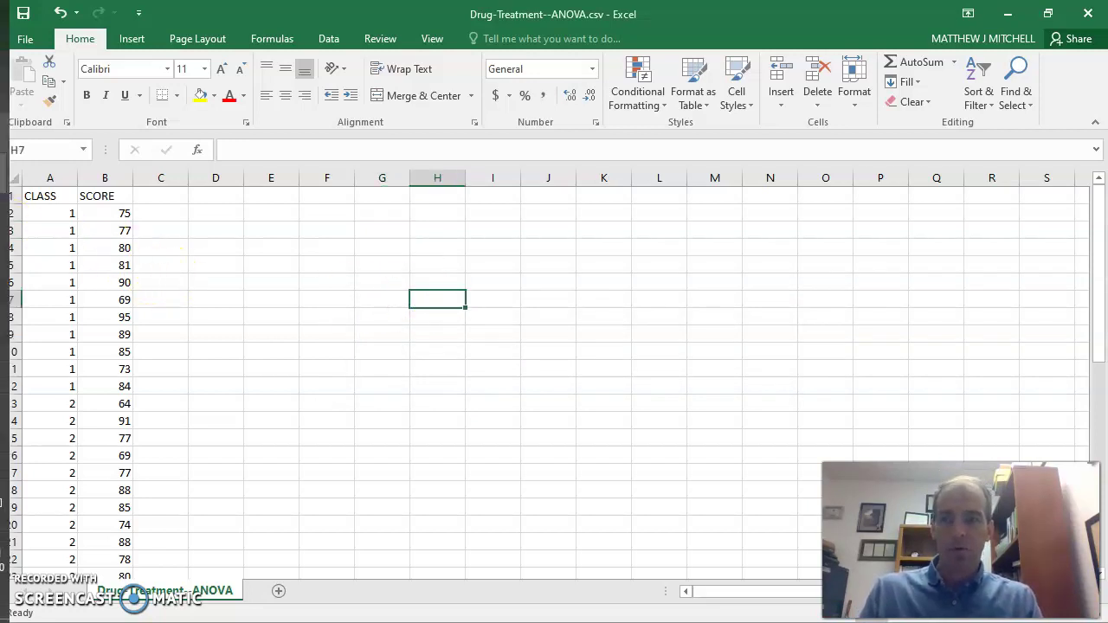
left_click(25, 215)
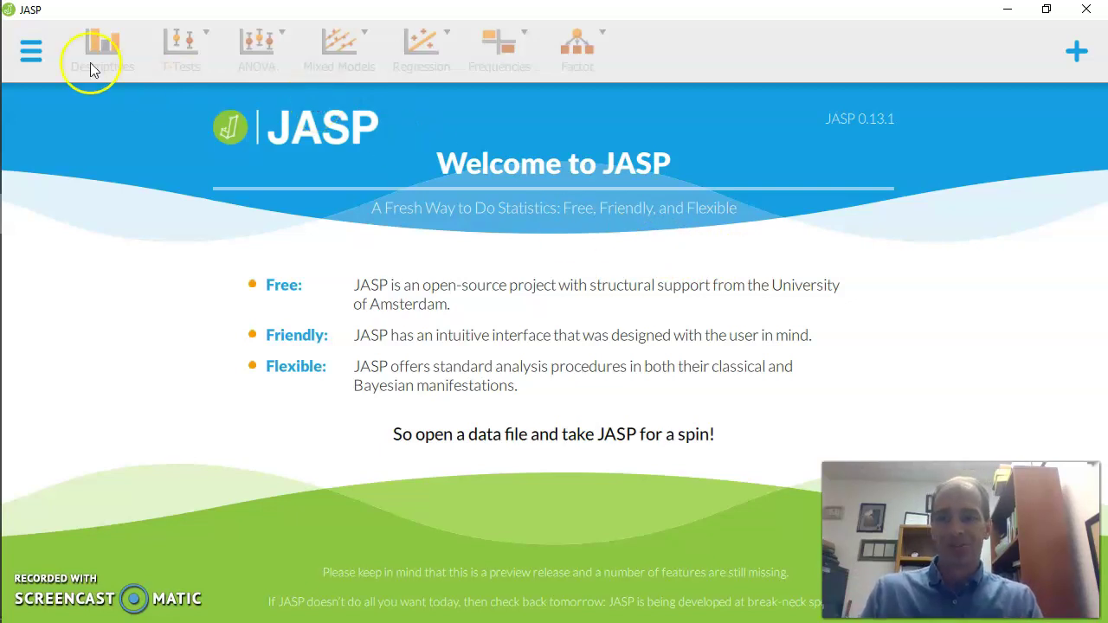
Open Drug-Treatment--ANOVA.csv from Recent Files in JASP
left_click(31, 54)
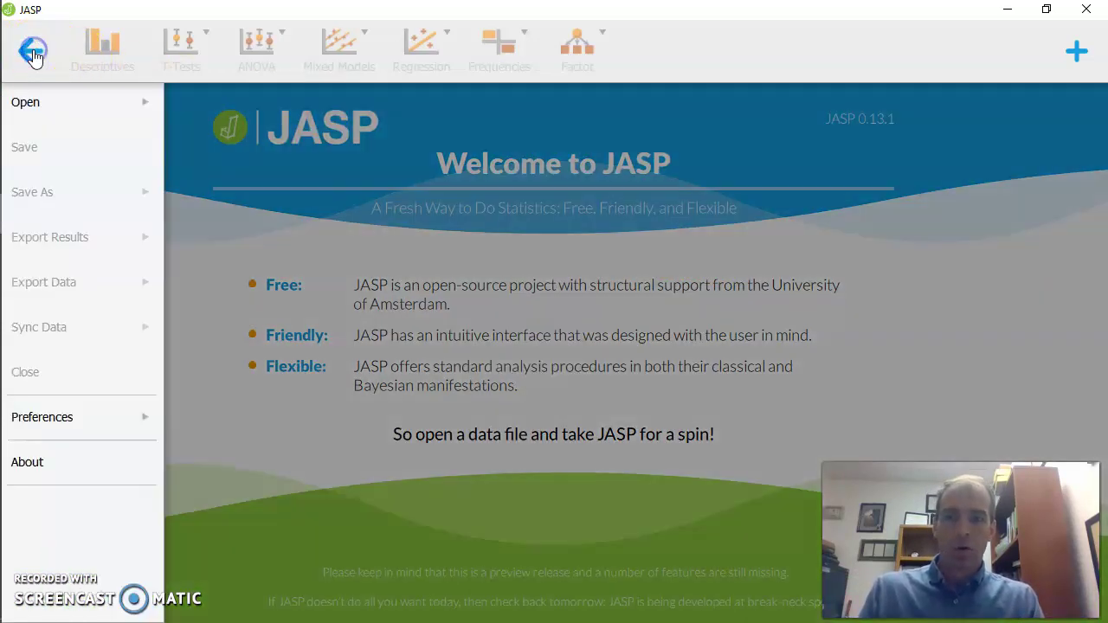
left_click(31, 111)
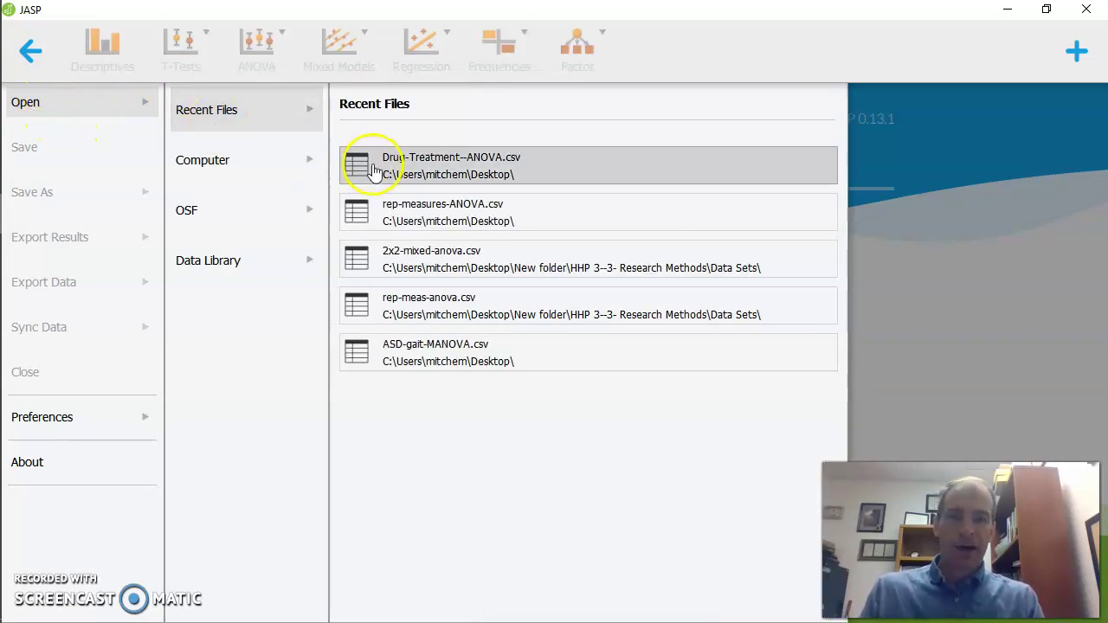
left_click(236, 167)
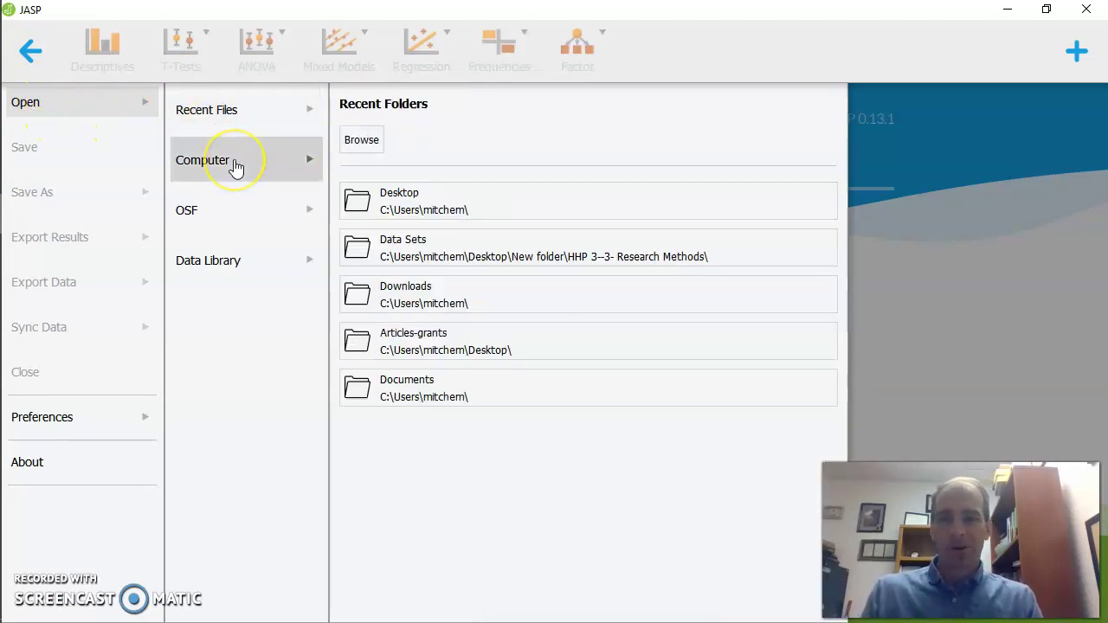
left_click(234, 121)
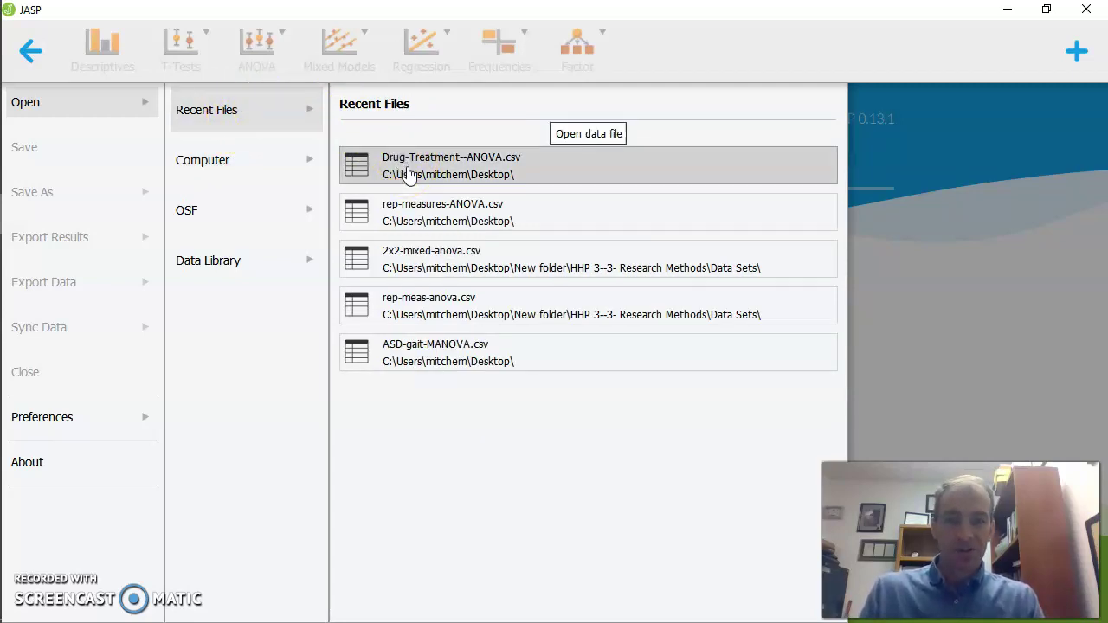
left_click(410, 175)
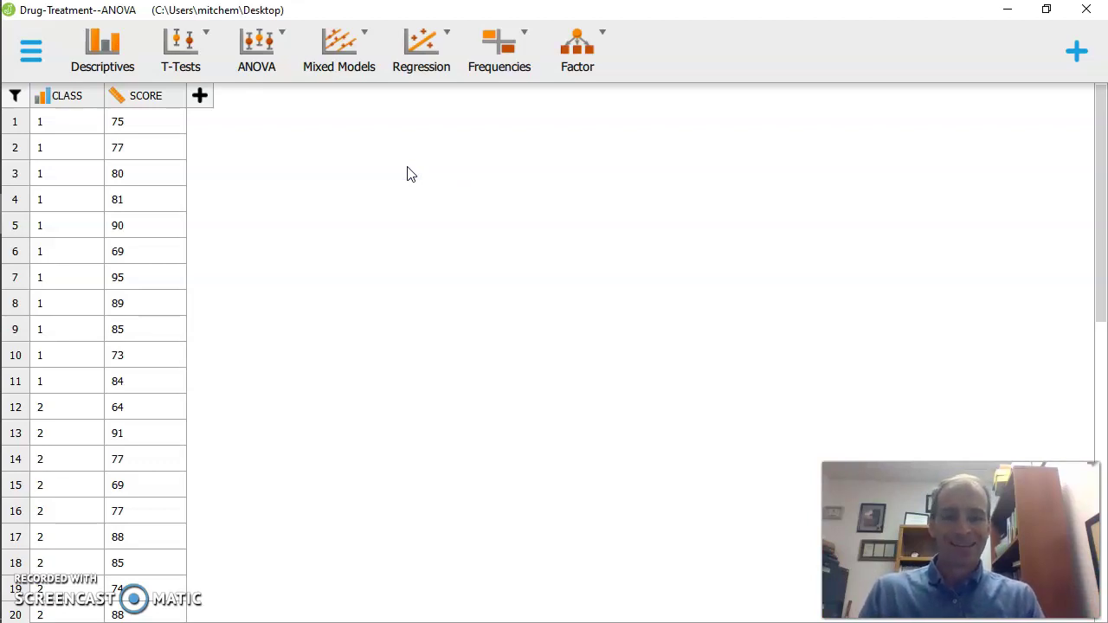
Start a classical ANOVA and assign SCORE as the dependent variable
left_click(271, 51)
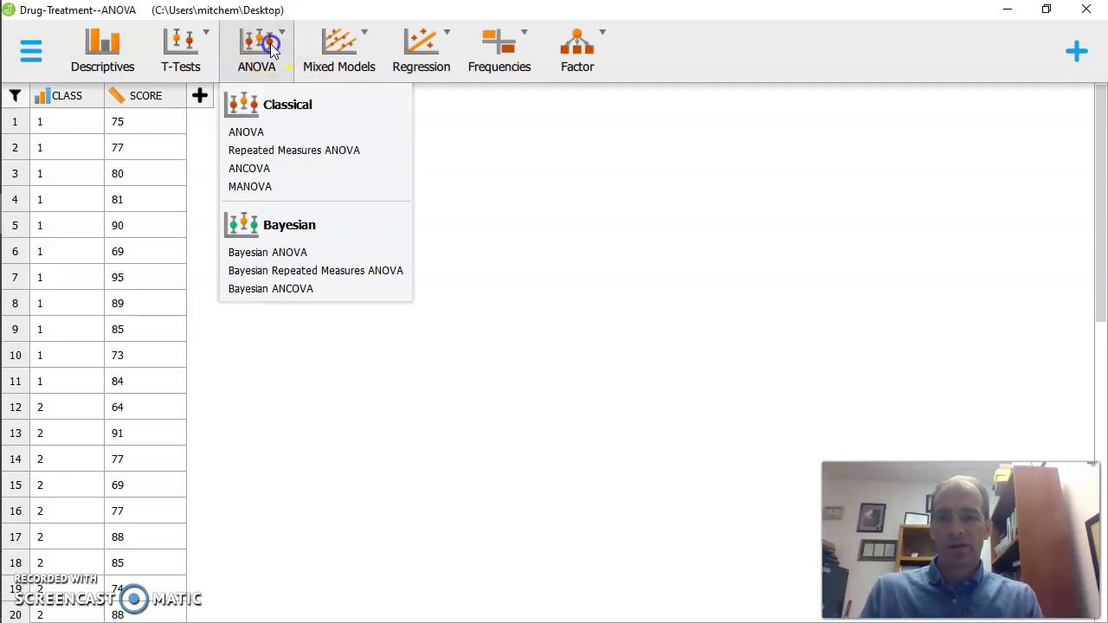
left_click(249, 133)
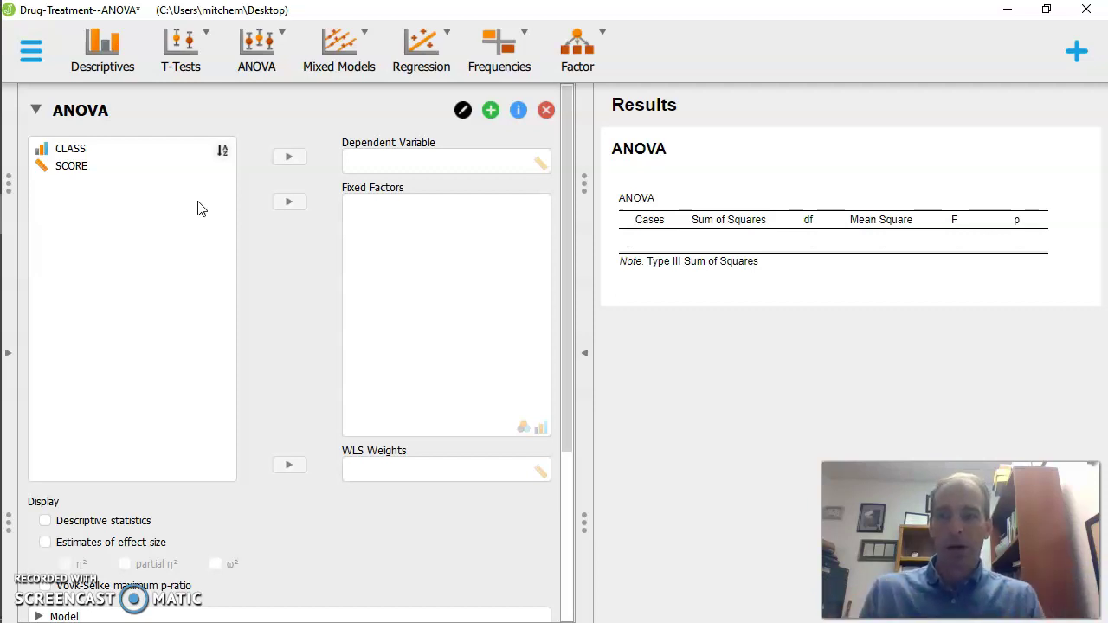
left_click(71, 173)
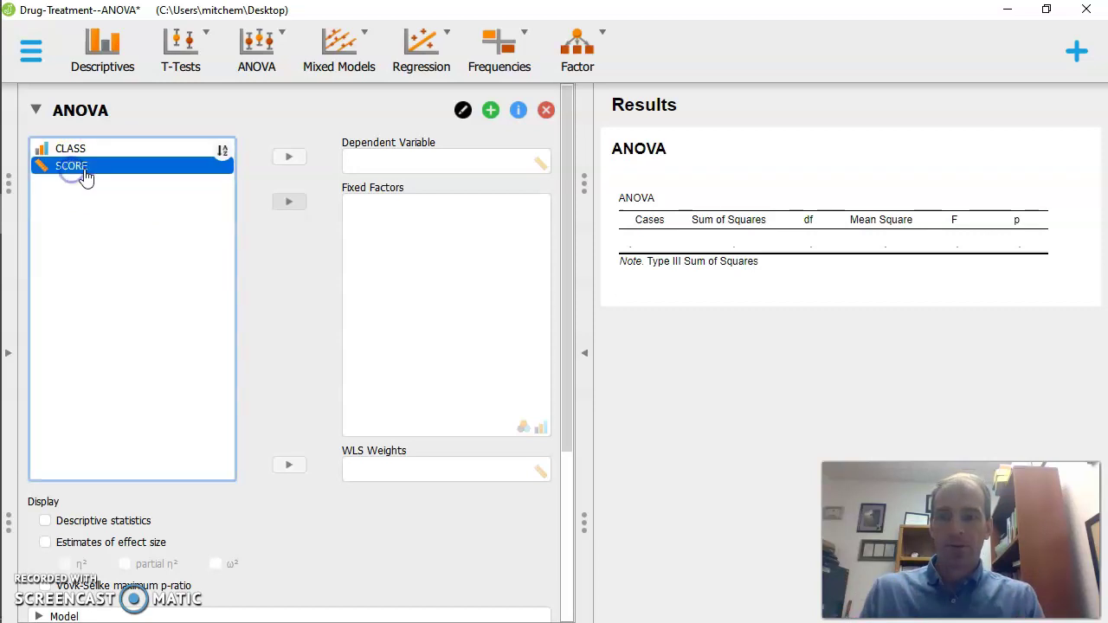
left_click(289, 158)
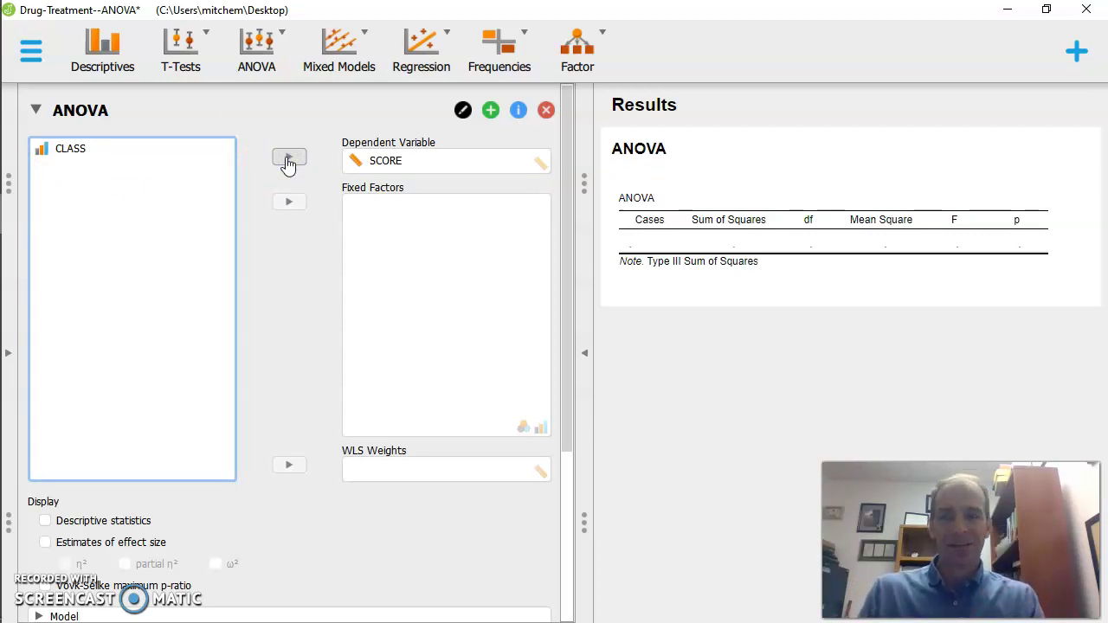
Add CLASS as the fixed factor to get the ANOVA table (F = 3.225, p = 0.032)
left_click(87, 151)
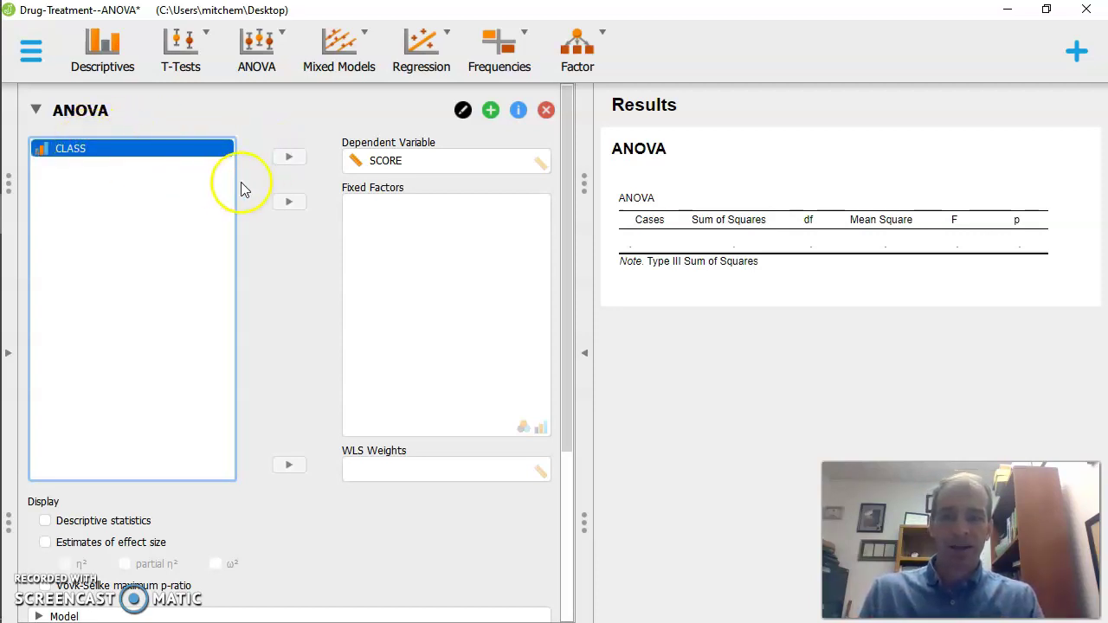
left_click(289, 203)
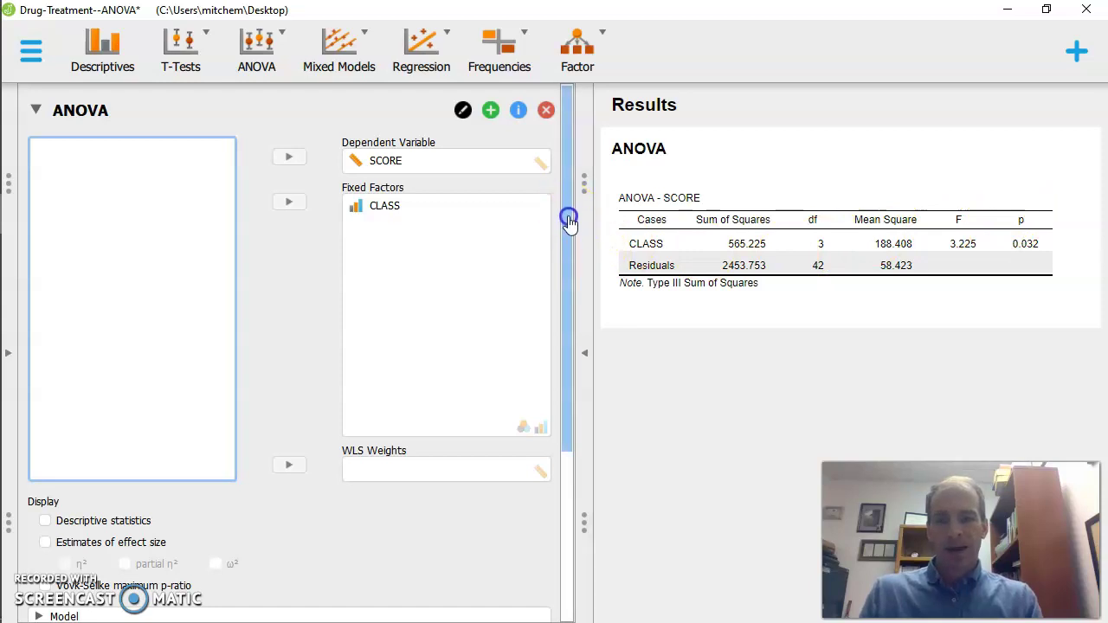
Turn on Descriptive statistics and the η² effect size under Display
left_click_drag(567, 217, 572, 419)
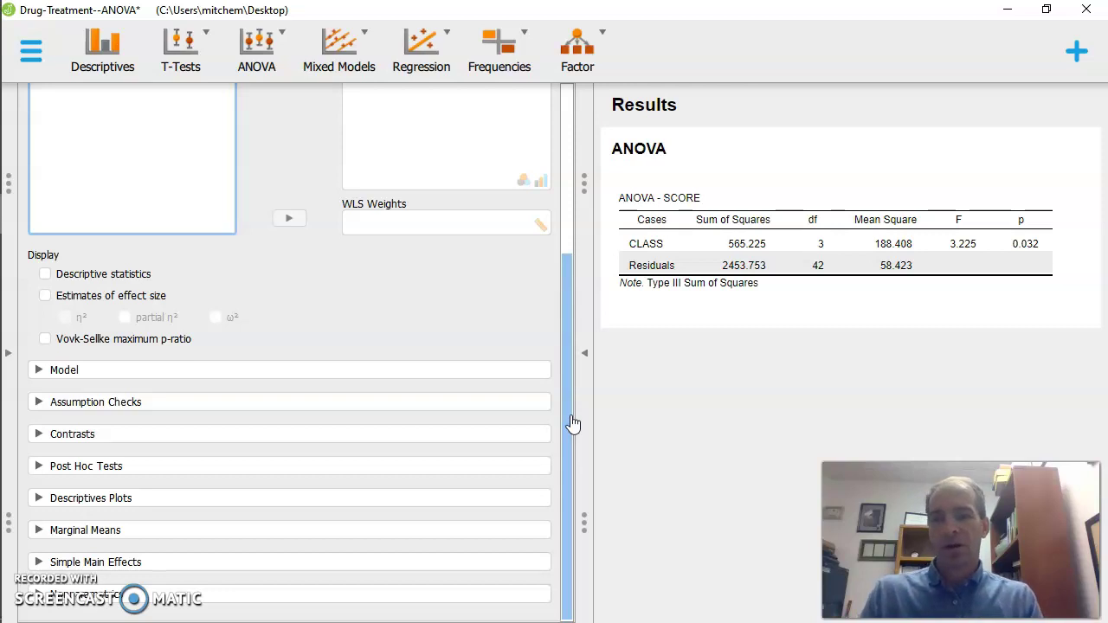
left_click(45, 275)
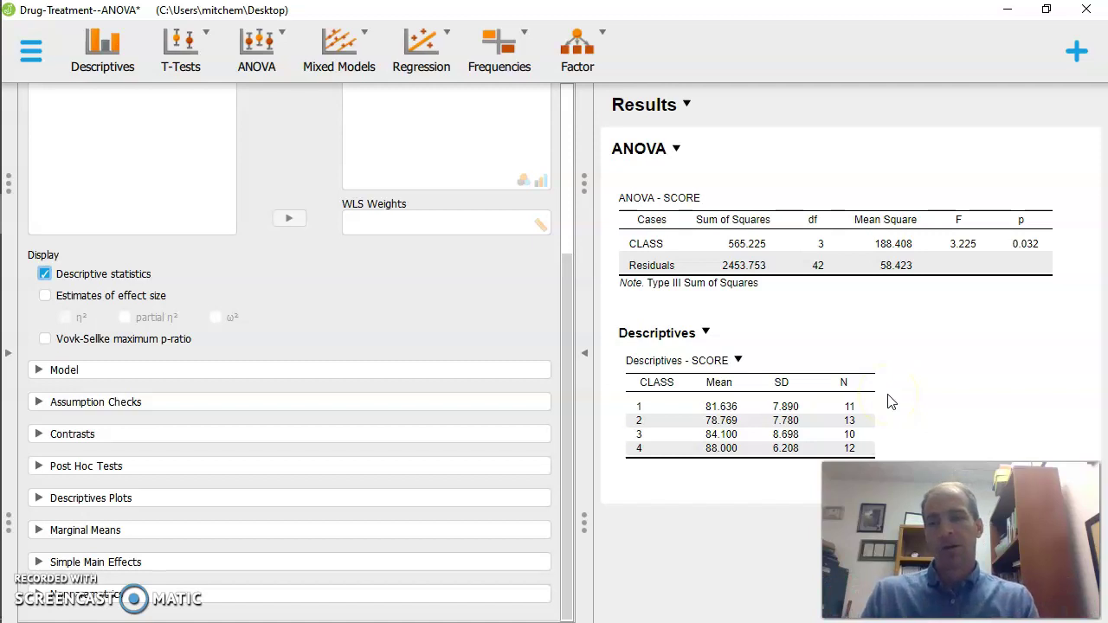
left_click(43, 299)
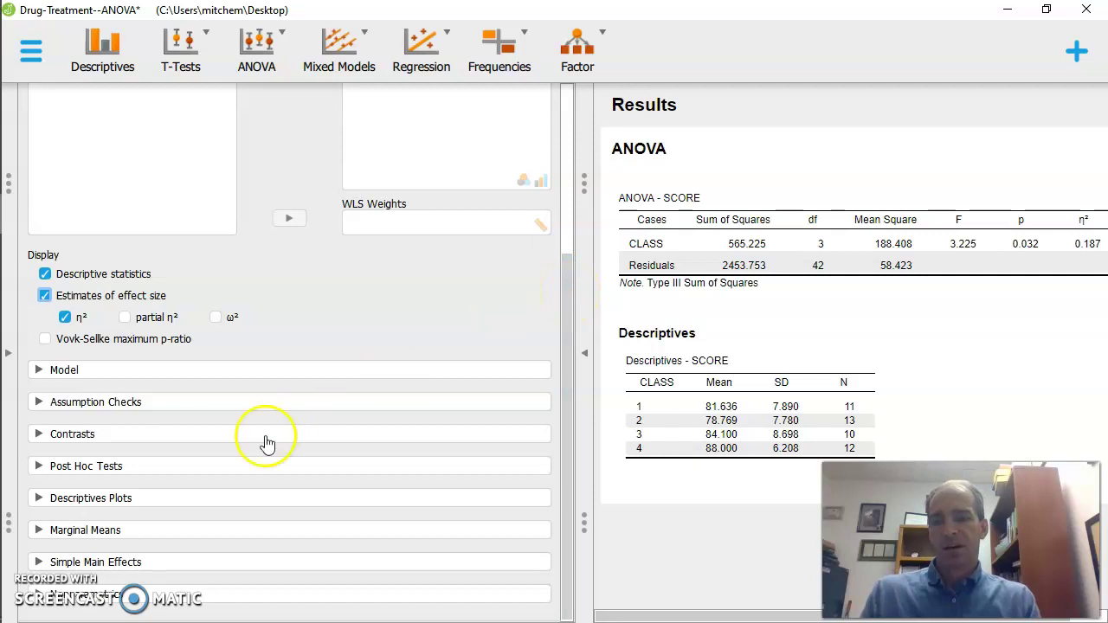
Run Tukey post hoc comparisons across the CLASS groups
left_click(39, 466)
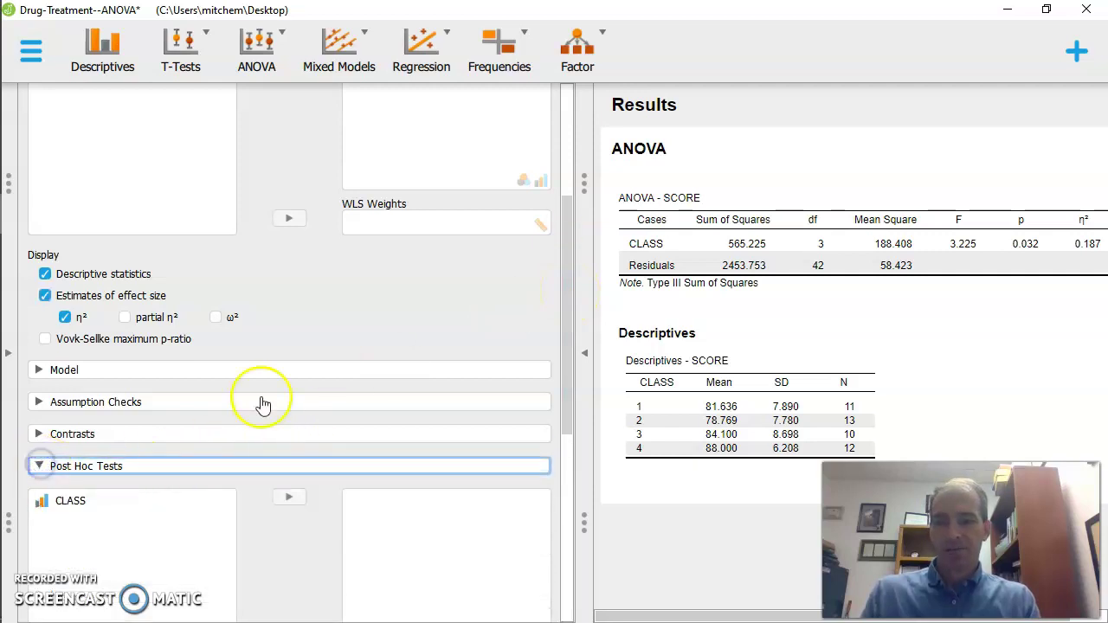
left_click_drag(564, 237, 574, 351)
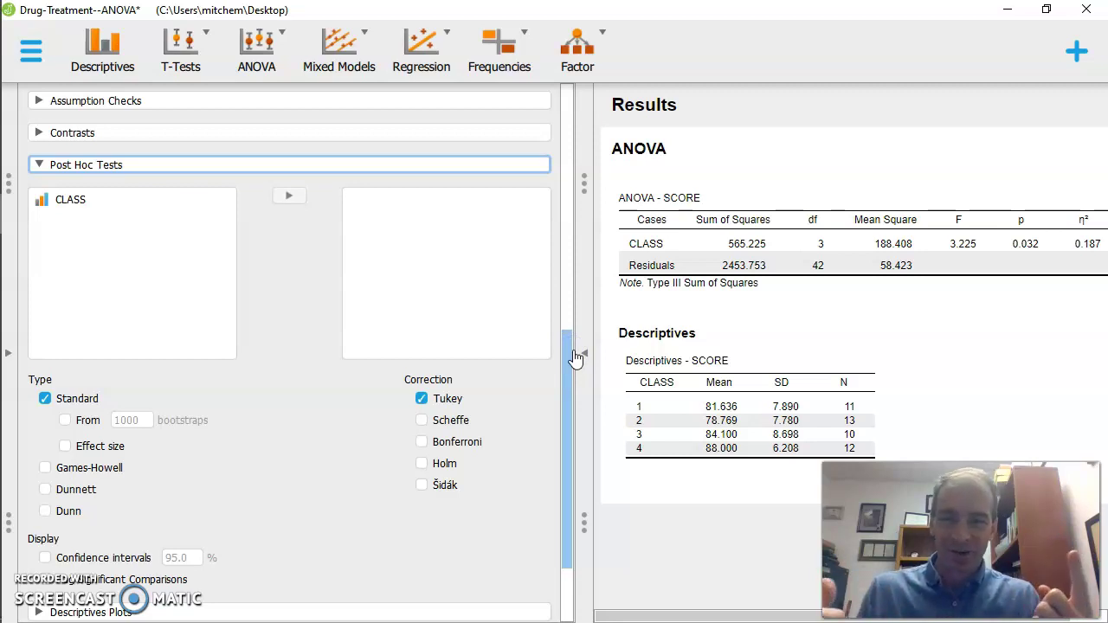
left_click(173, 253)
left_click(69, 206)
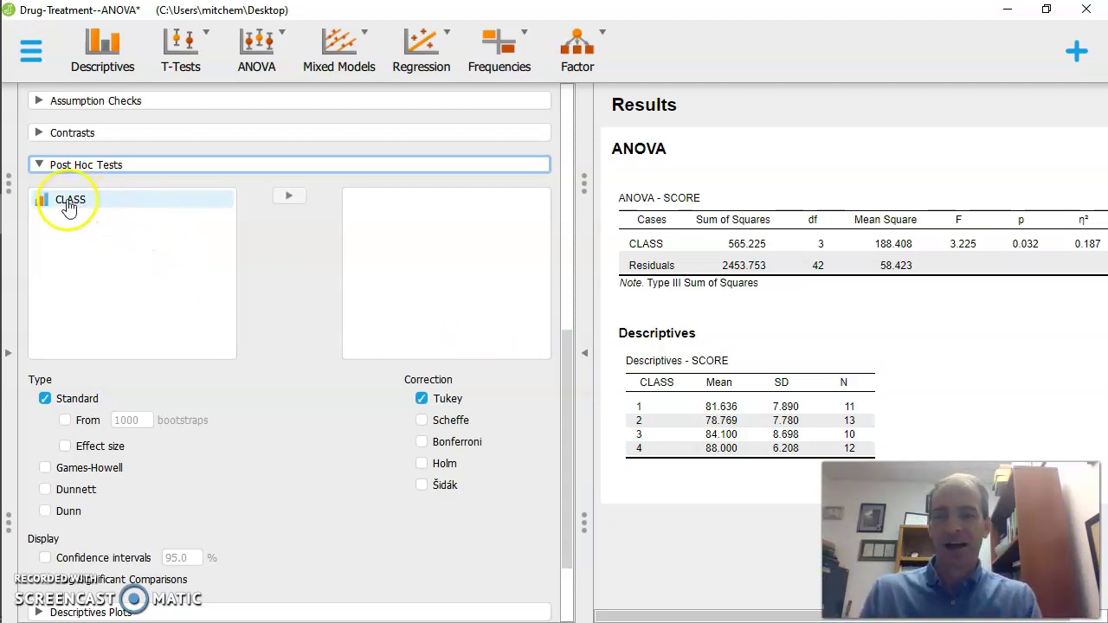
left_click(69, 206)
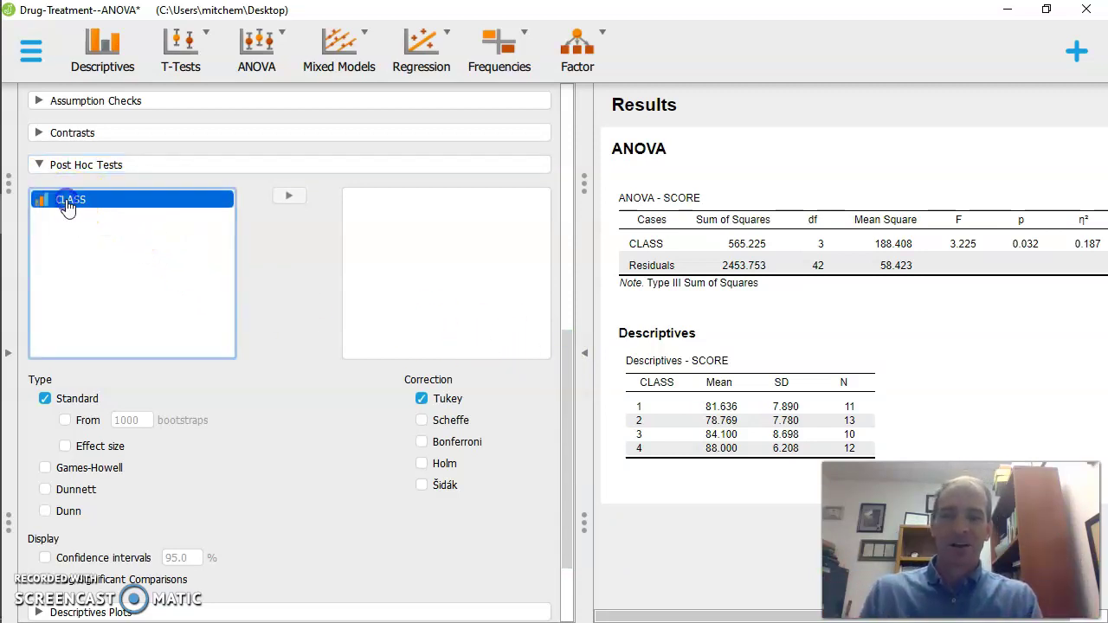
left_click(290, 200)
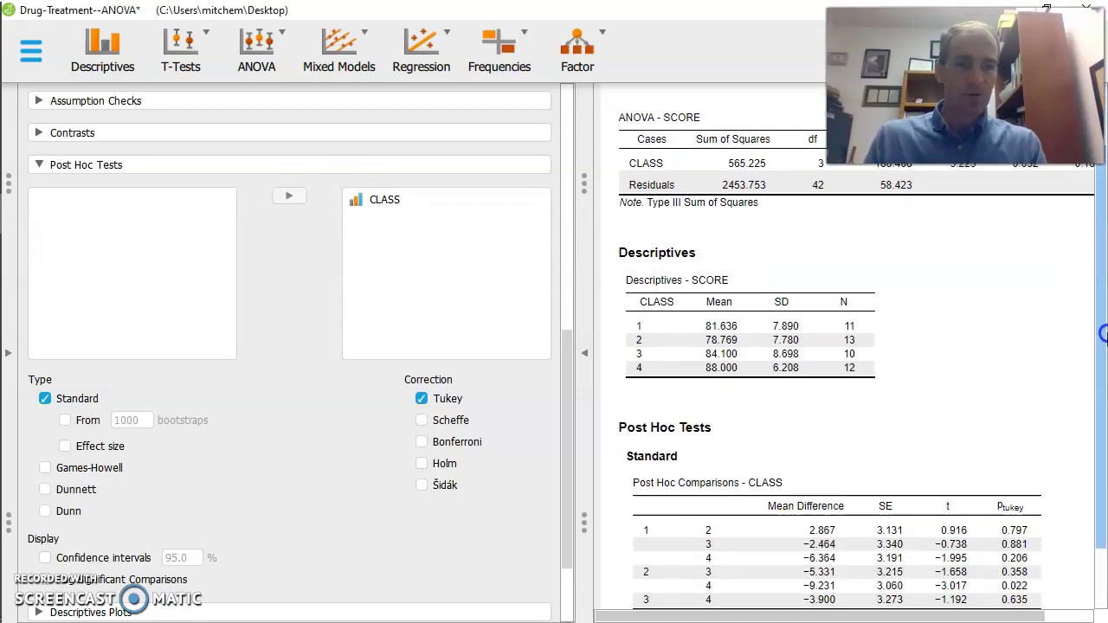
scroll(1099, 433, "down", 2)
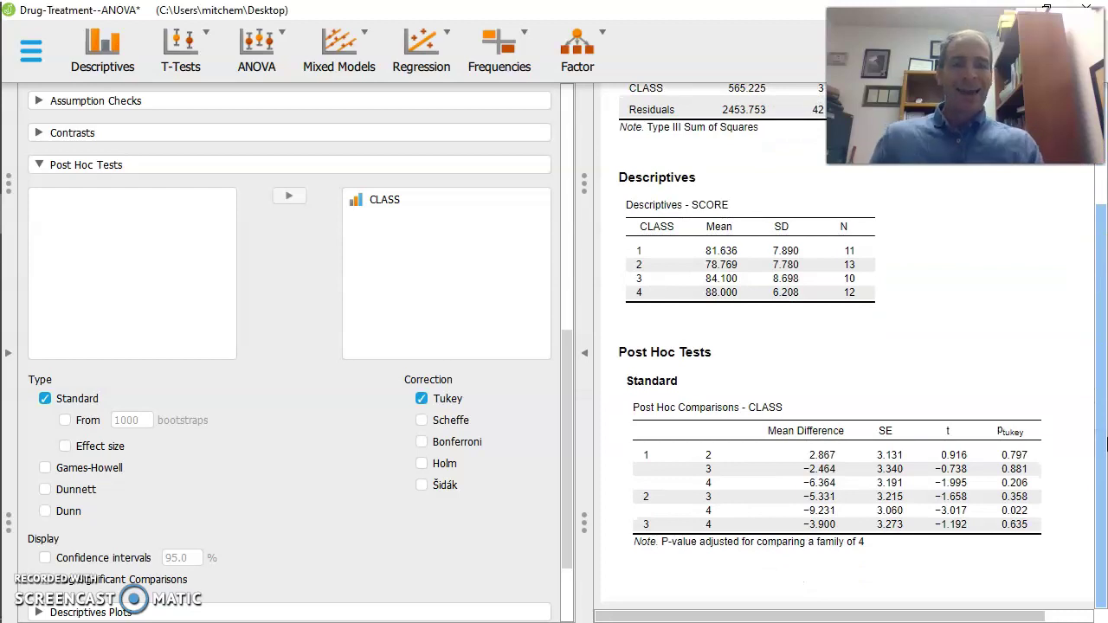
mouse_move(768, 358)
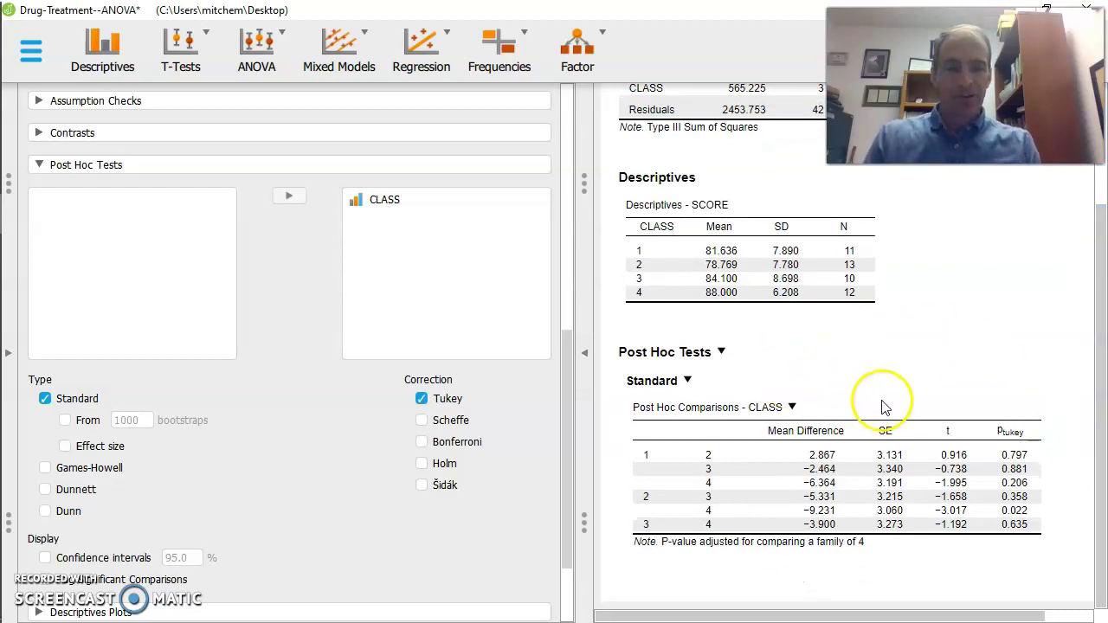
left_click(420, 387)
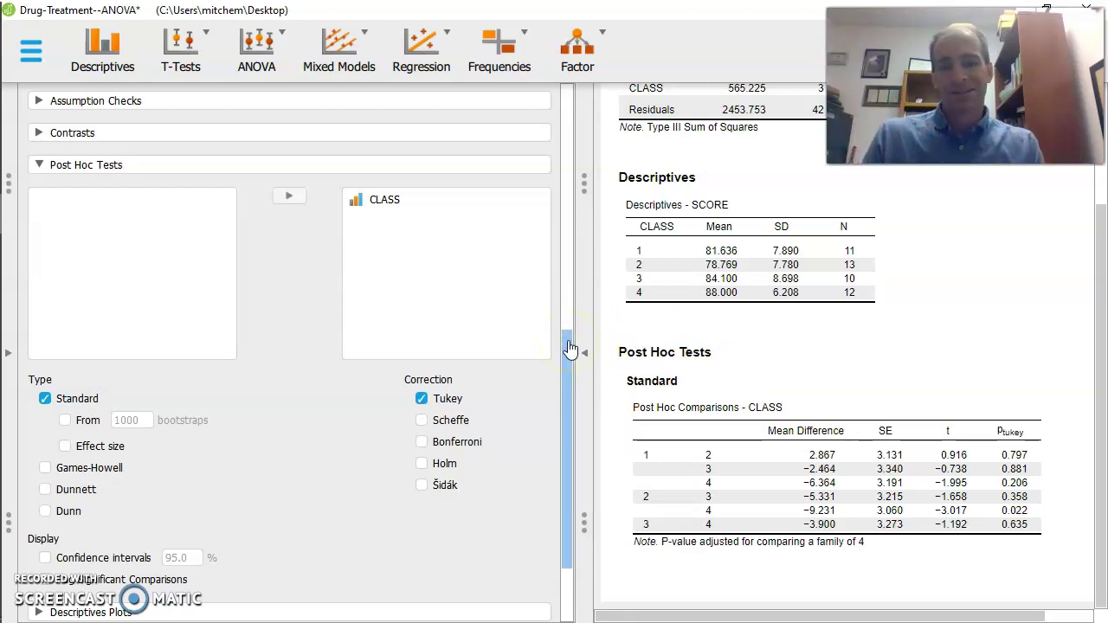
Plot mean SCORE with CLASS on the descriptives plot's horizontal axis
left_click_drag(571, 348, 575, 432)
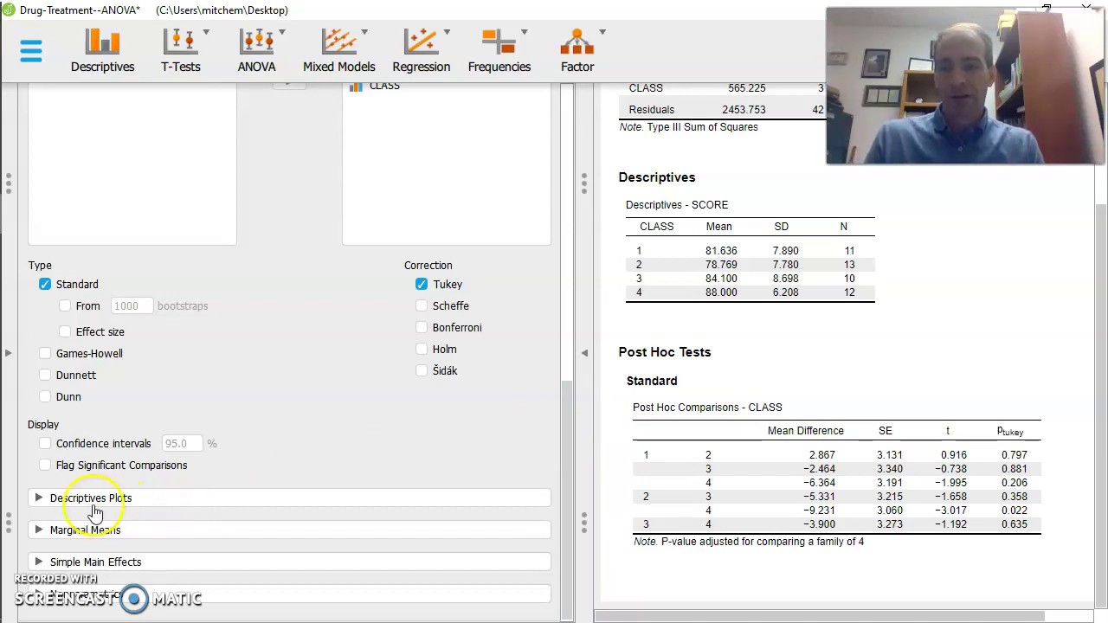
left_click(39, 500)
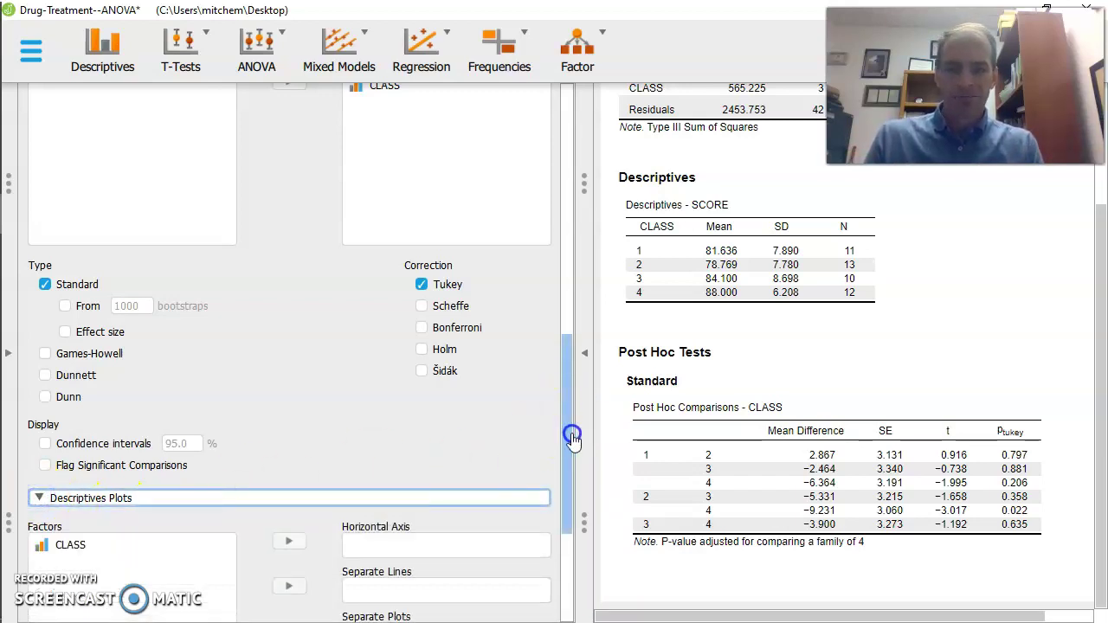
left_click_drag(567, 432, 568, 547)
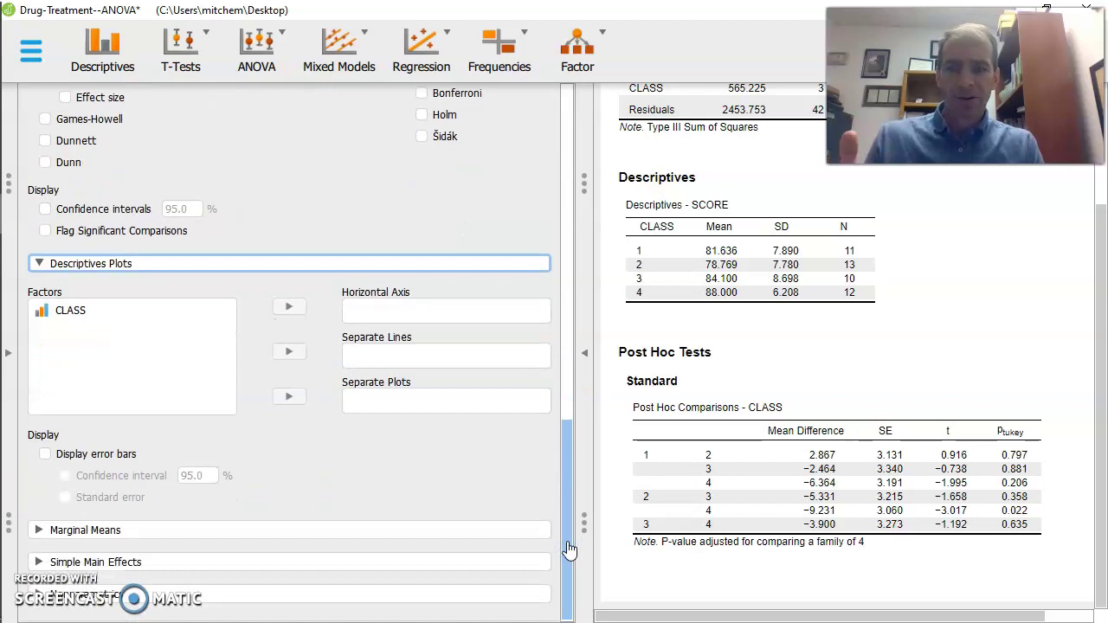
left_click(62, 319)
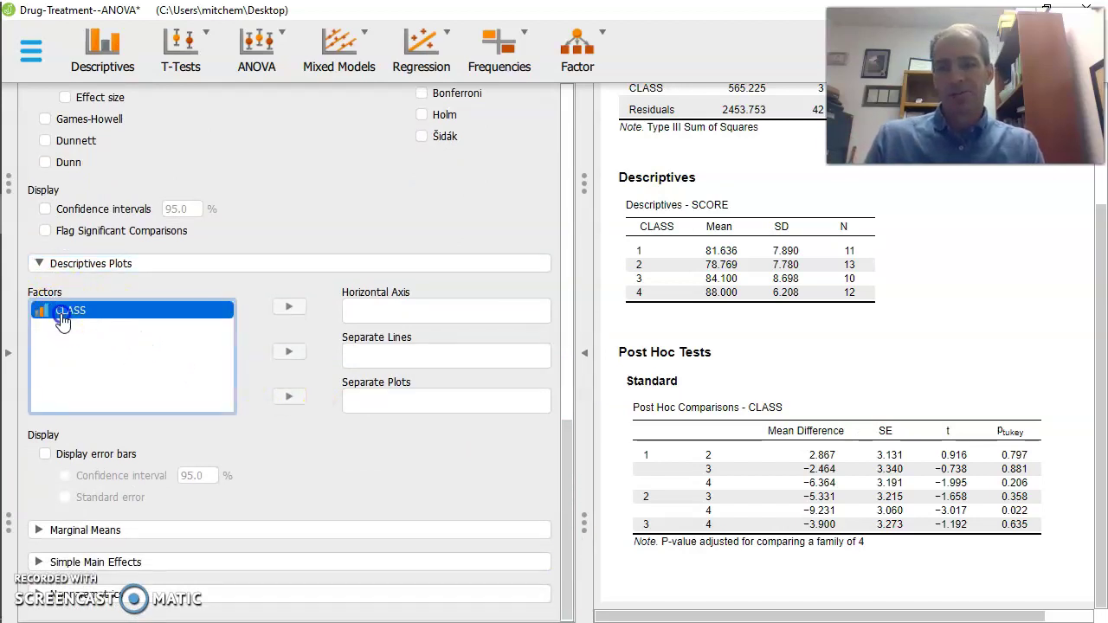
left_click(291, 308)
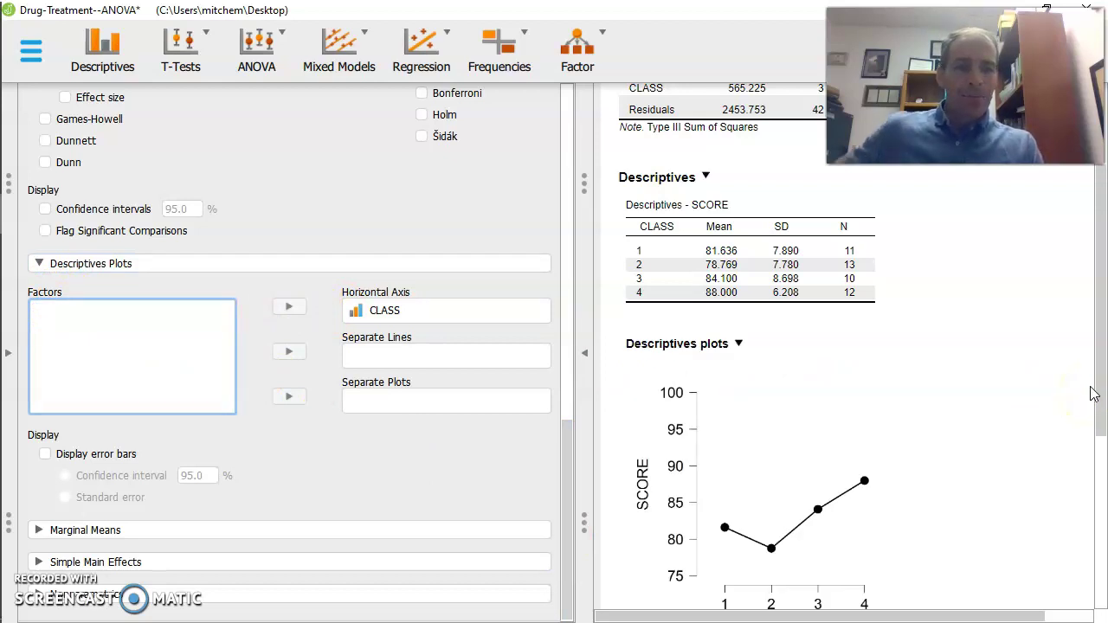
left_click_drag(1100, 379, 1102, 465)
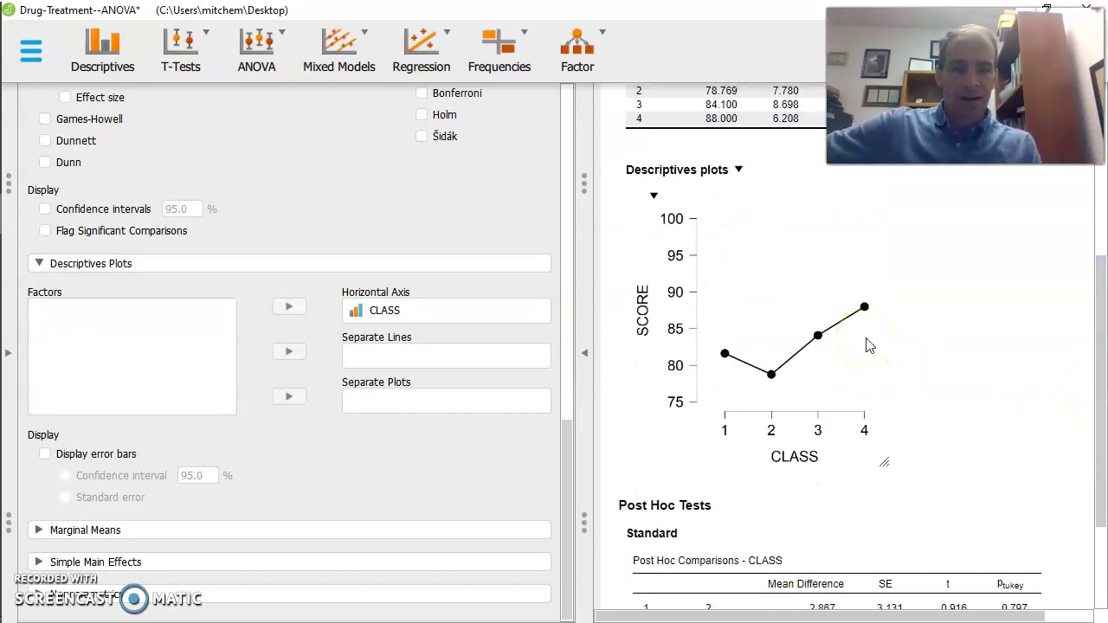
Show standard-error bars on the descriptives plot and return to the top of the options
left_click(83, 457)
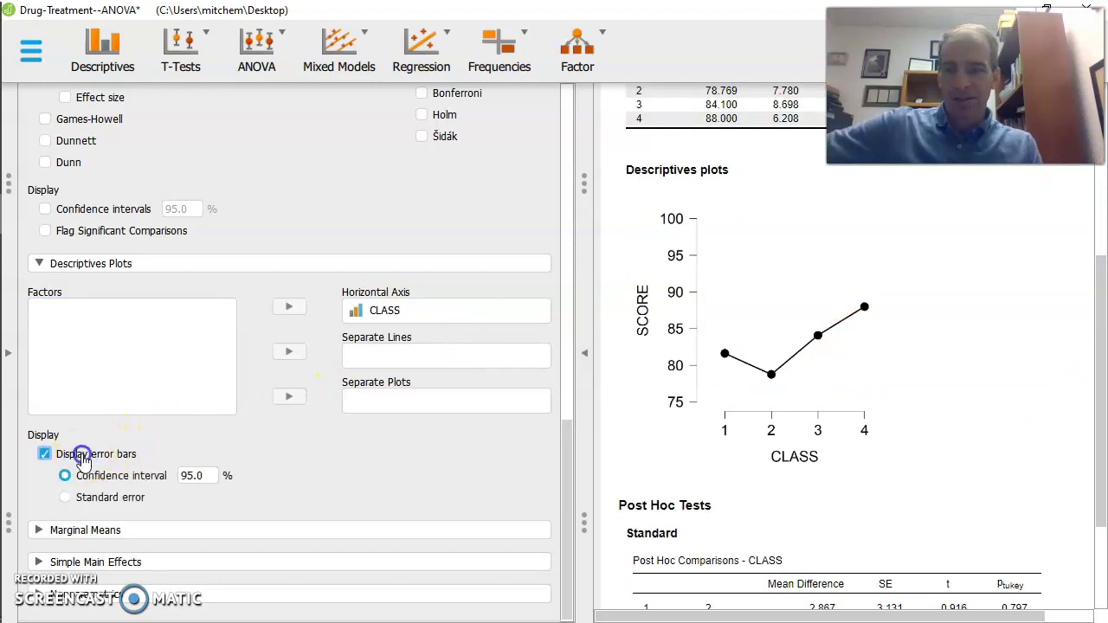
left_click(66, 498)
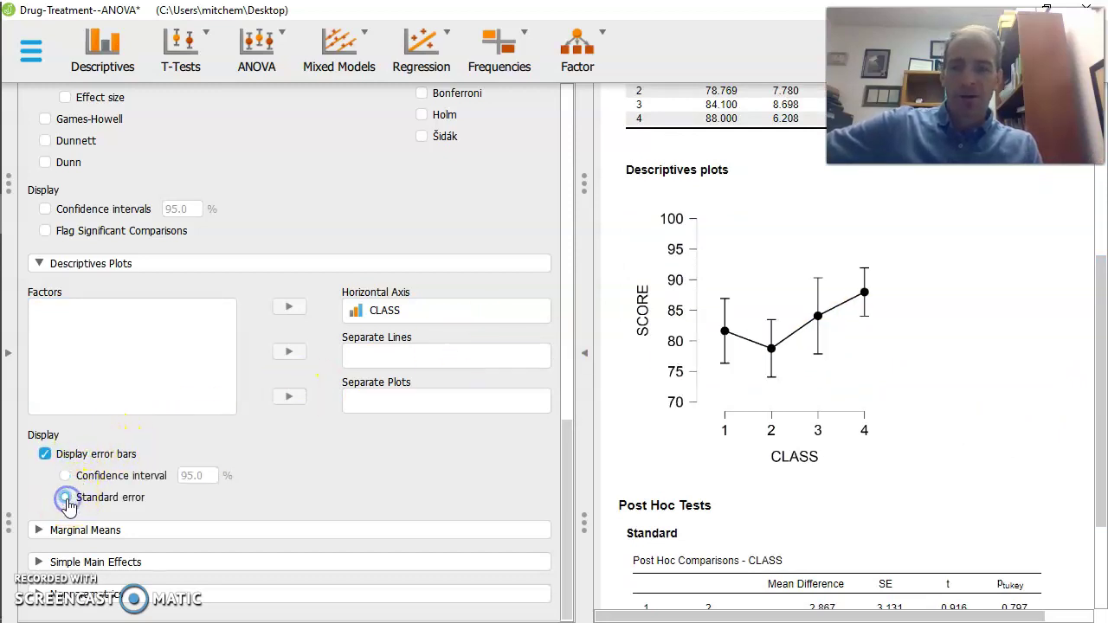
left_click(778, 356)
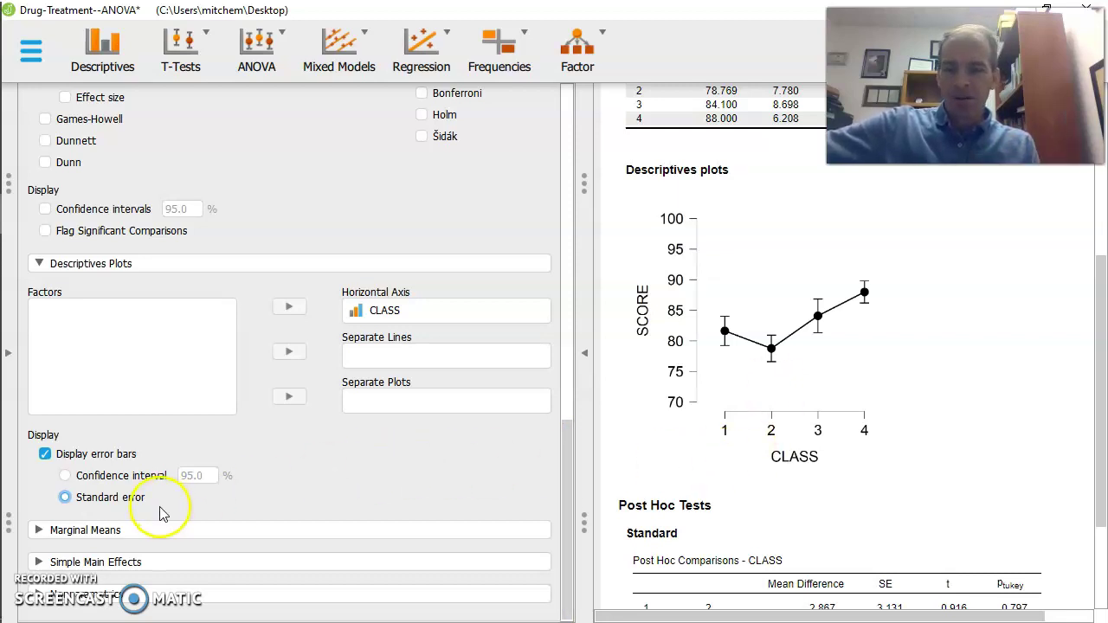
left_click(573, 160)
left_click_drag(573, 158, 569, 86)
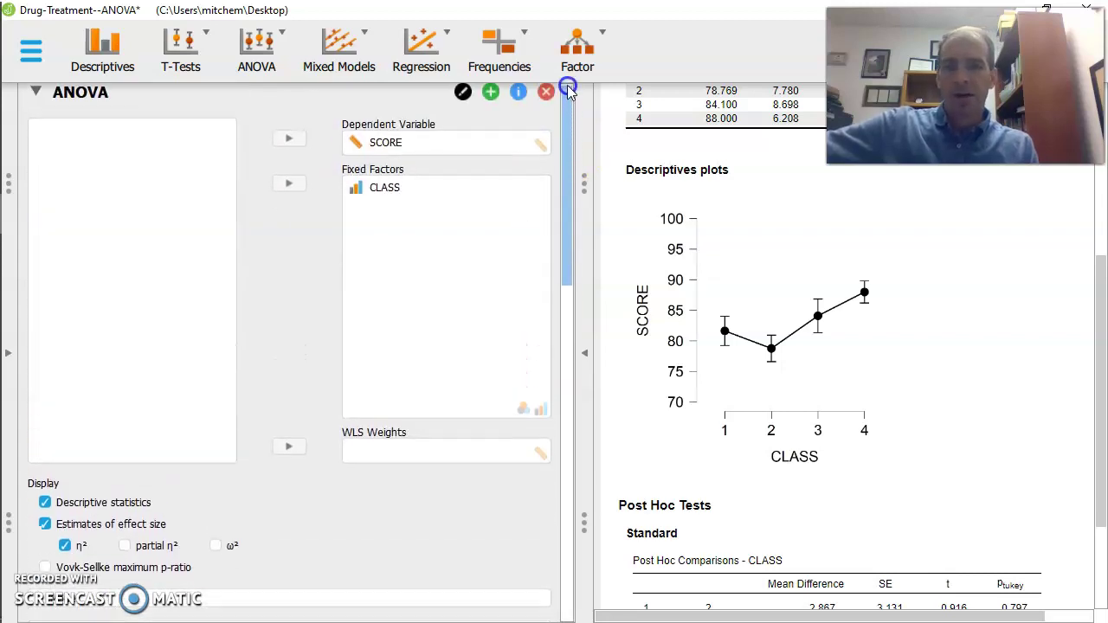